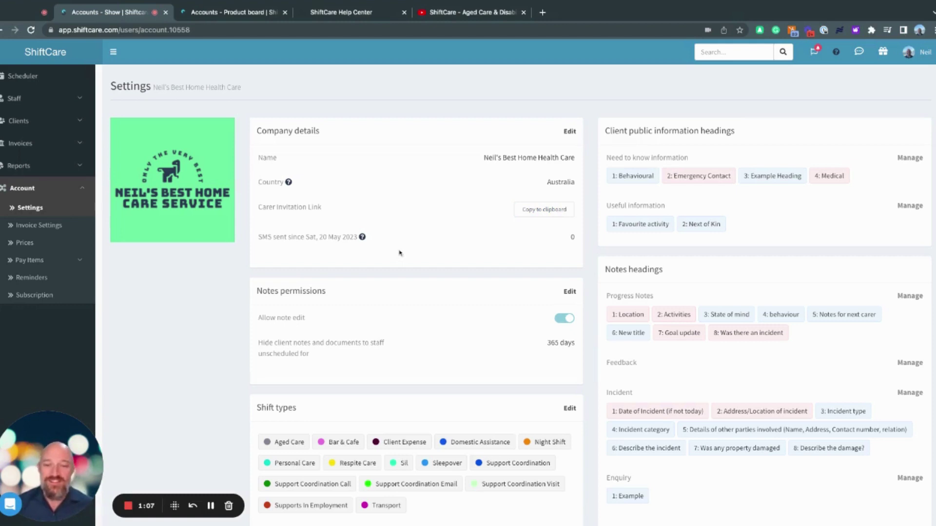
# - Highlight the description of the hide-client-notes setting
pyautogui.moveTo(364, 238)
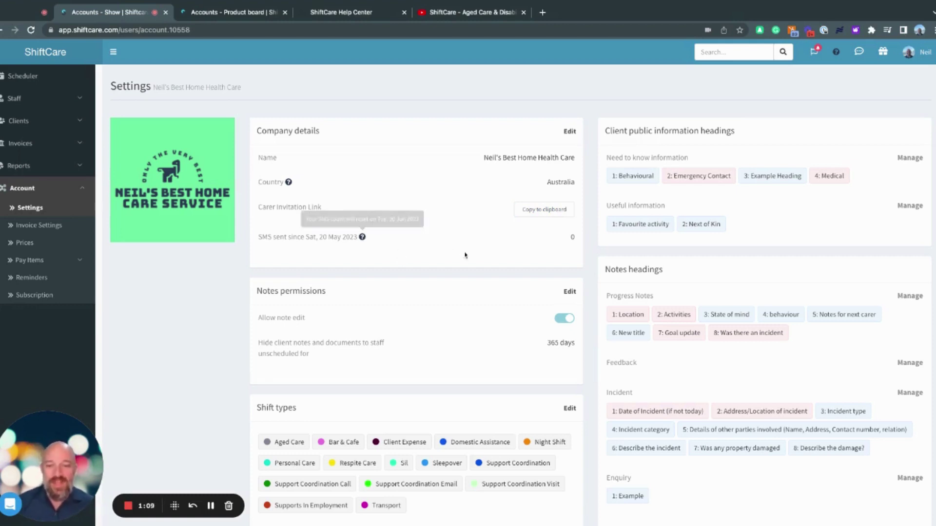
pyautogui.scroll(-1, 467, 258)
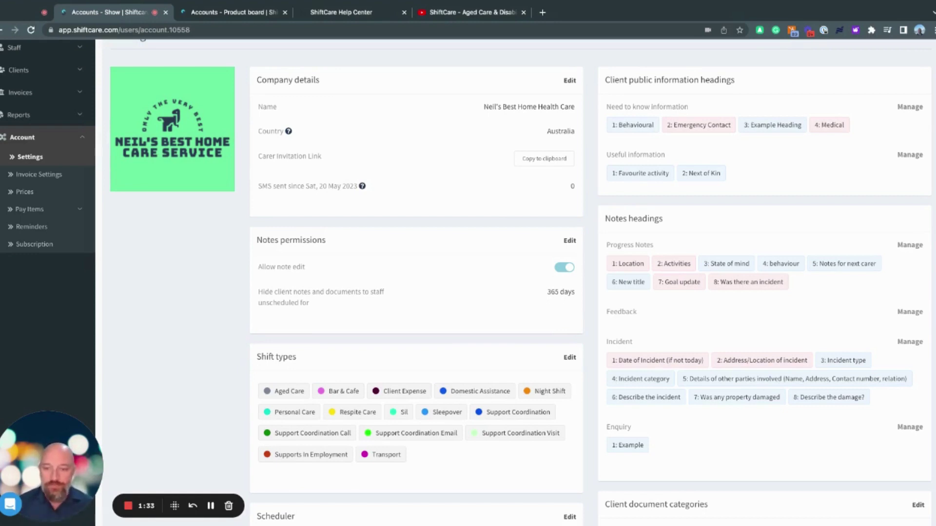
pyautogui.moveTo(257, 292); pyautogui.dragTo(310, 303)
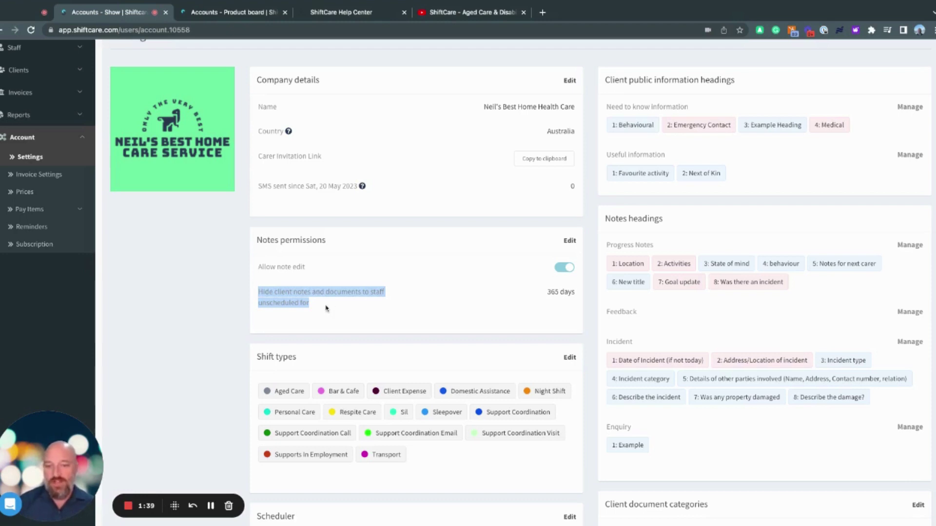
# - Edit the notes permissions, select the 365-day client details limit, then discard the edit
pyautogui.click(569, 240)
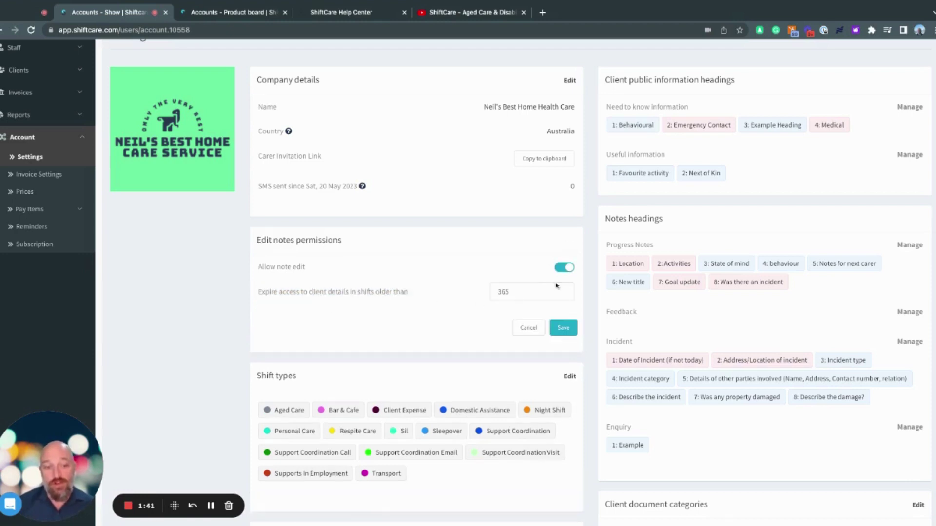
pyautogui.click(549, 288)
pyautogui.doubleClick(549, 288)
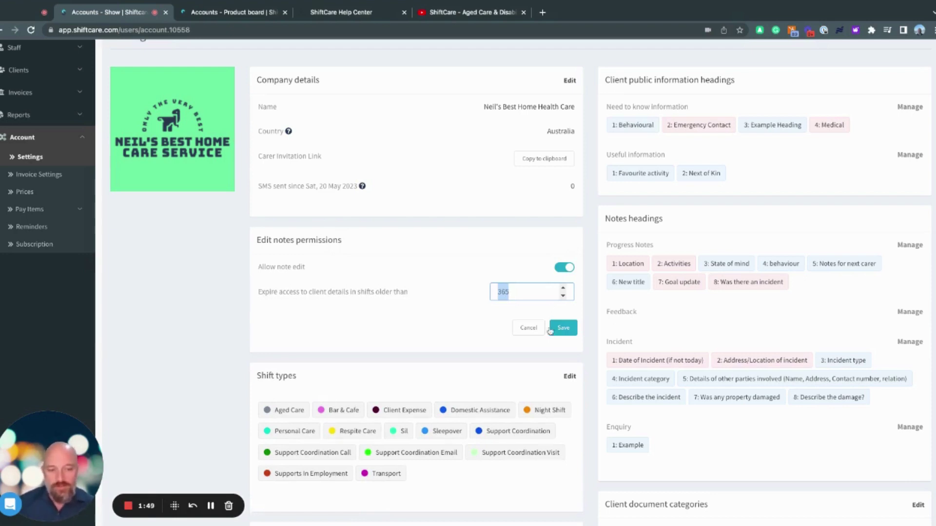
pyautogui.click(525, 329)
# - Review the shift types and Personal Care's colour choices, closing without saving
pyautogui.scroll(-3, 522, 322)
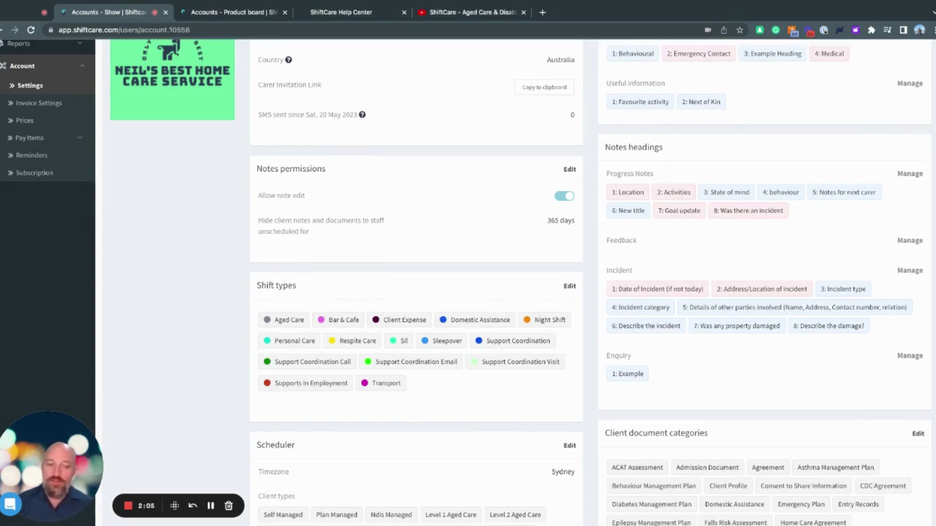
pyautogui.click(569, 286)
pyautogui.scroll(-2, 351, 234)
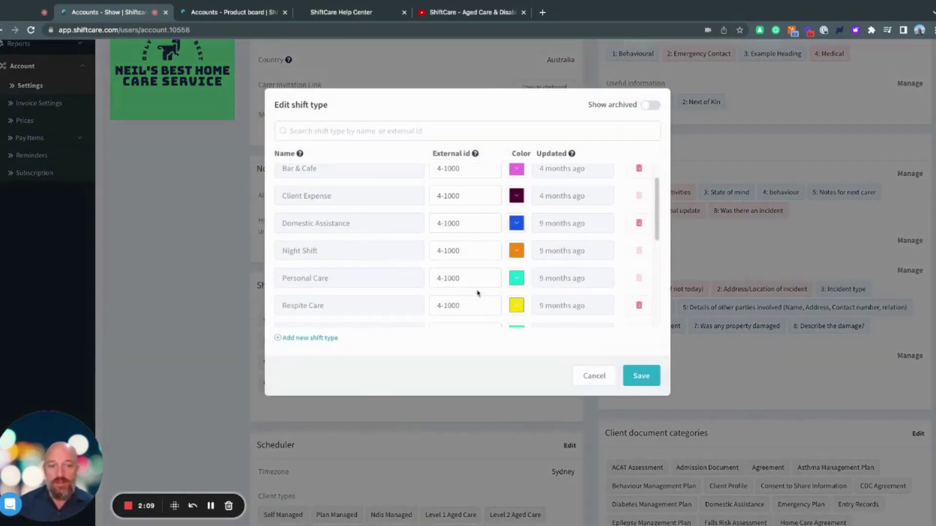
pyautogui.click(517, 279)
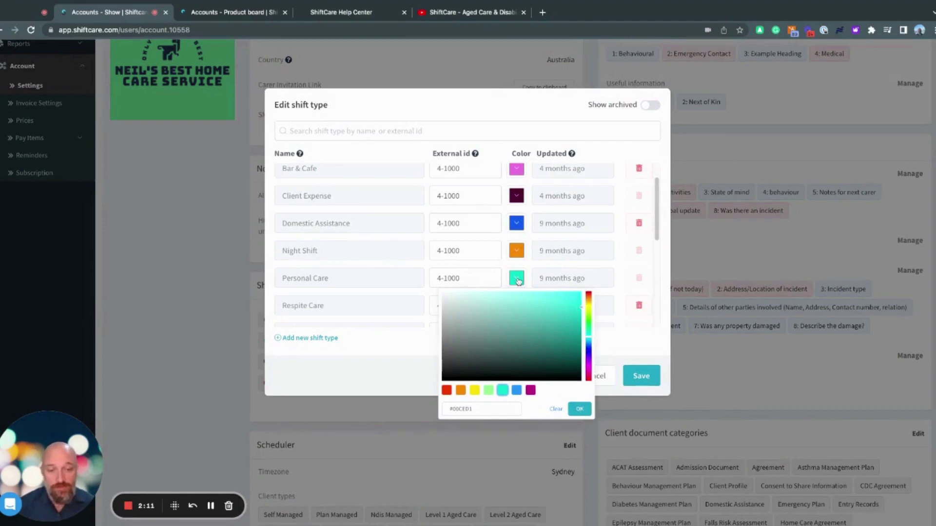
pyautogui.click(517, 280)
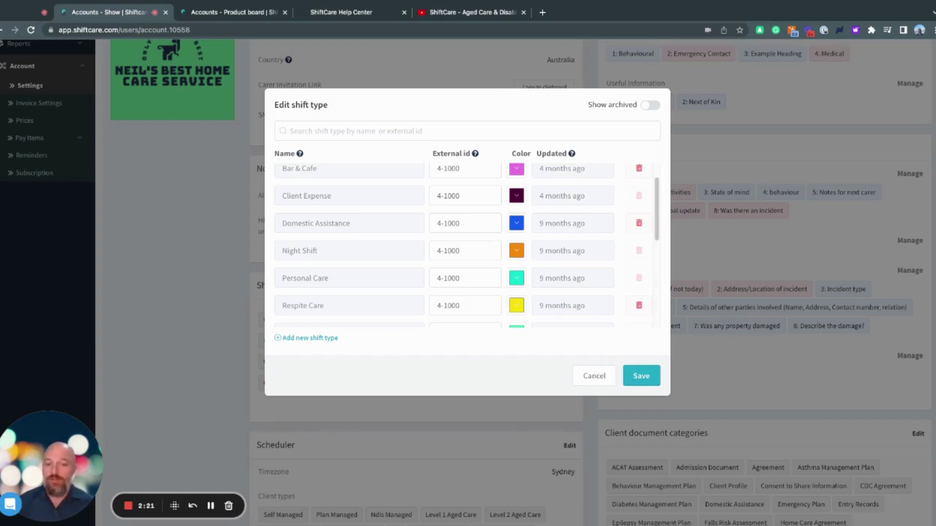
pyautogui.scroll(-1, 439, 273)
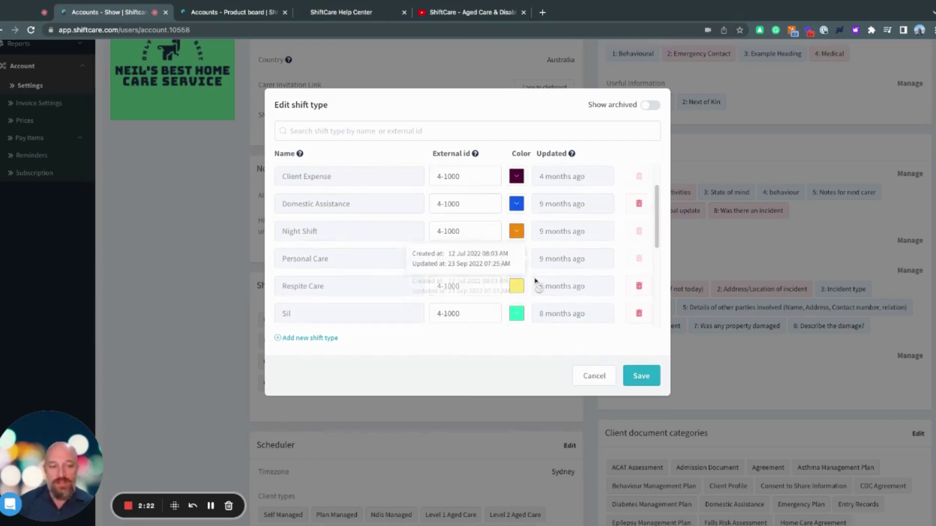
pyautogui.click(594, 376)
# - Highlight the Timezone setting and its Sydney value
pyautogui.scroll(-6, 521, 344)
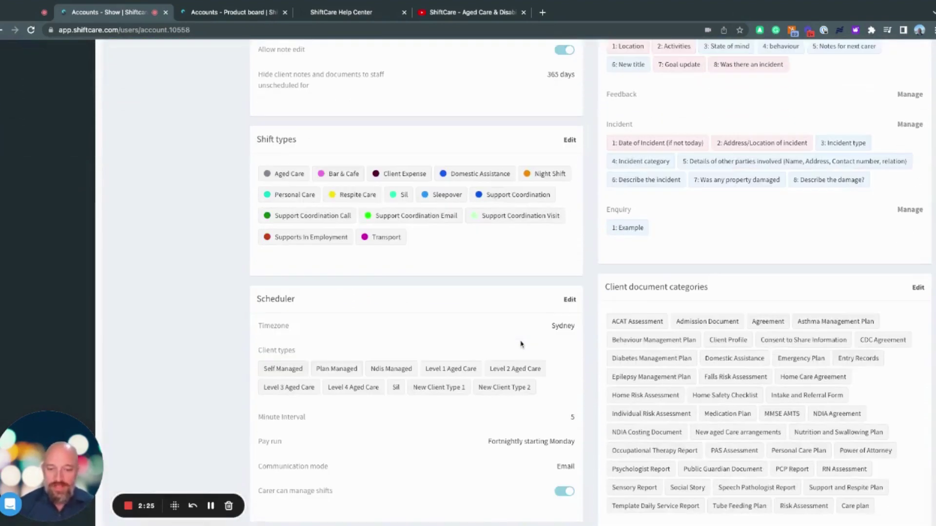
pyautogui.scroll(-3, 520, 345)
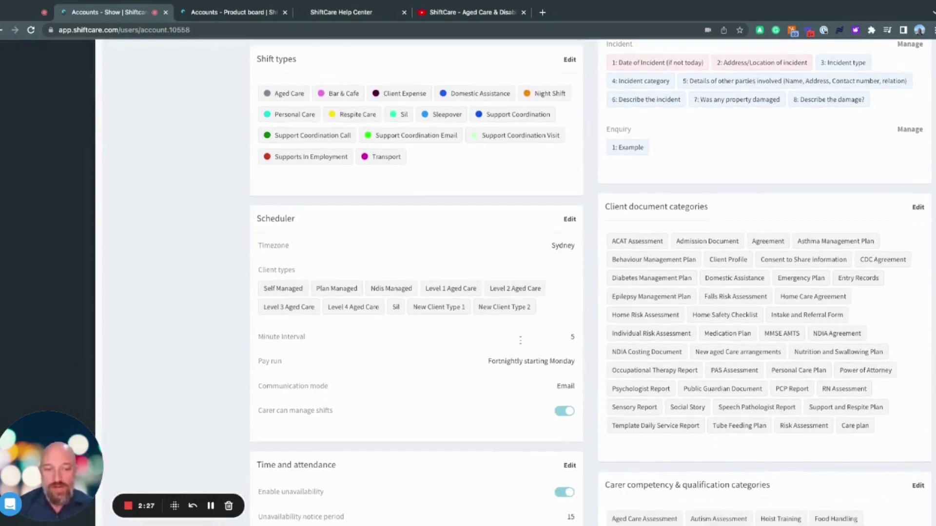
pyautogui.doubleClick(258, 248)
pyautogui.click(550, 246)
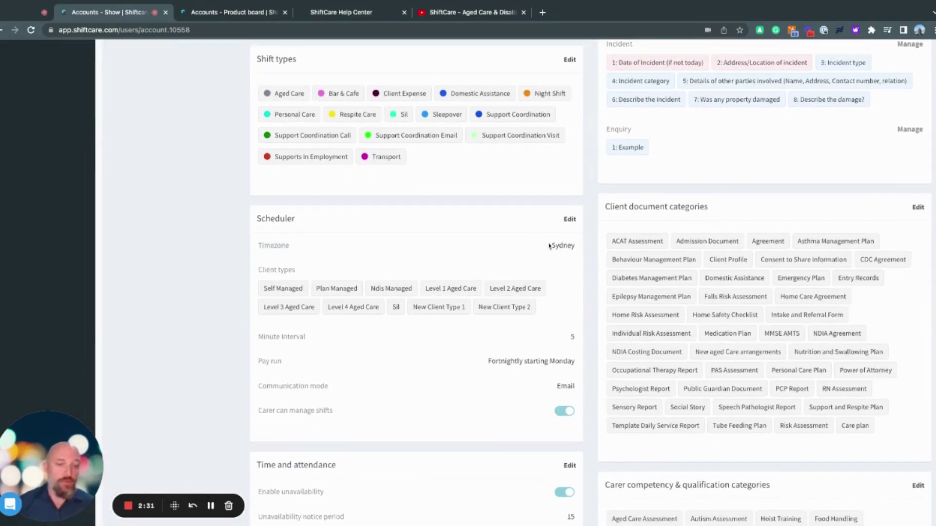
pyautogui.moveTo(549, 246); pyautogui.dragTo(570, 247)
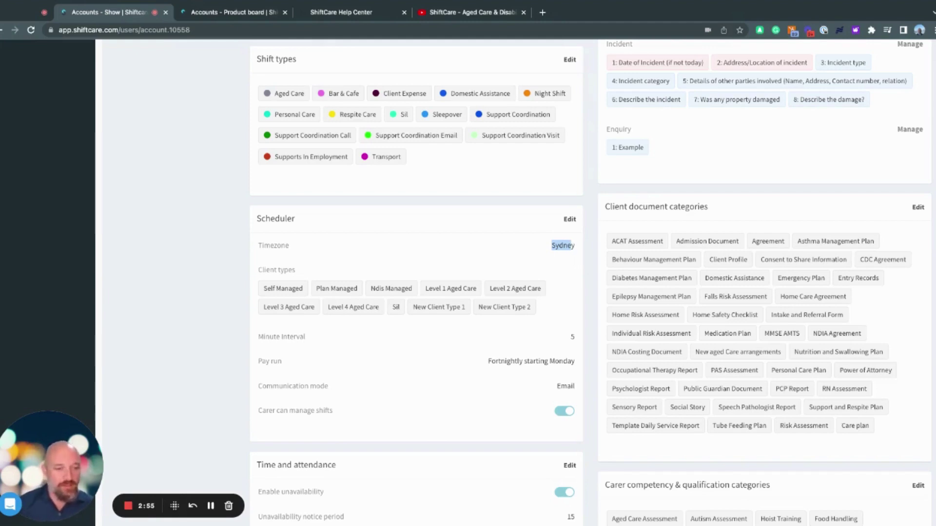
# - Highlight the Client types heading and the New Client Type 1 entry
pyautogui.scroll(-1, 574, 260)
pyautogui.scroll(-10, 629, 307)
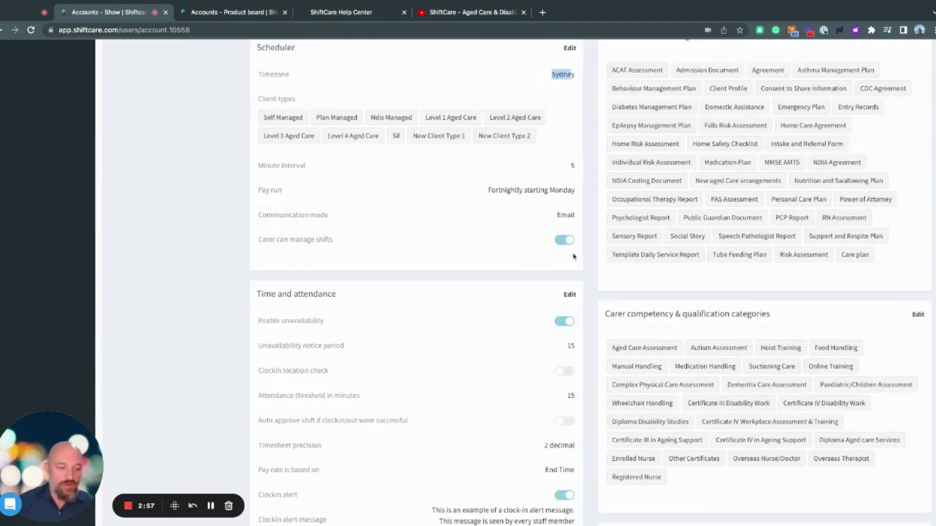
pyautogui.scroll(-4, 629, 307)
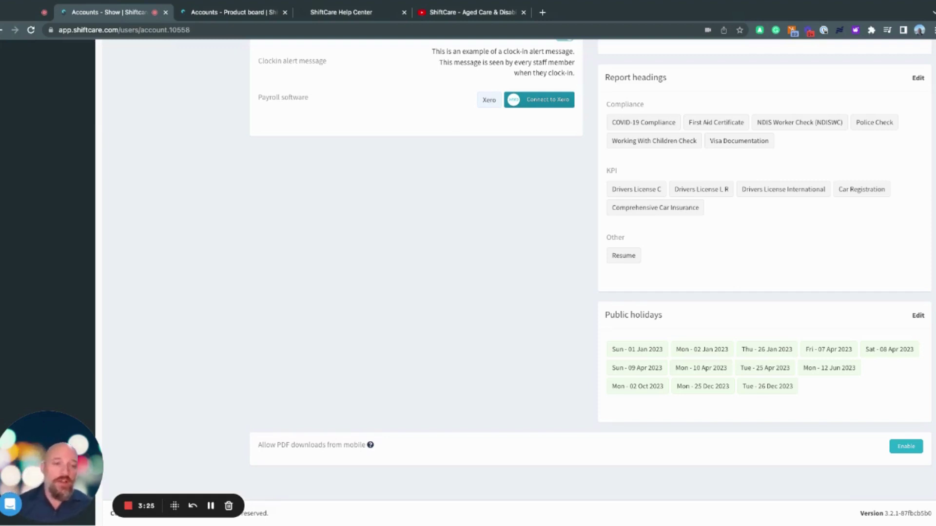
pyautogui.scroll(15, 809, 375)
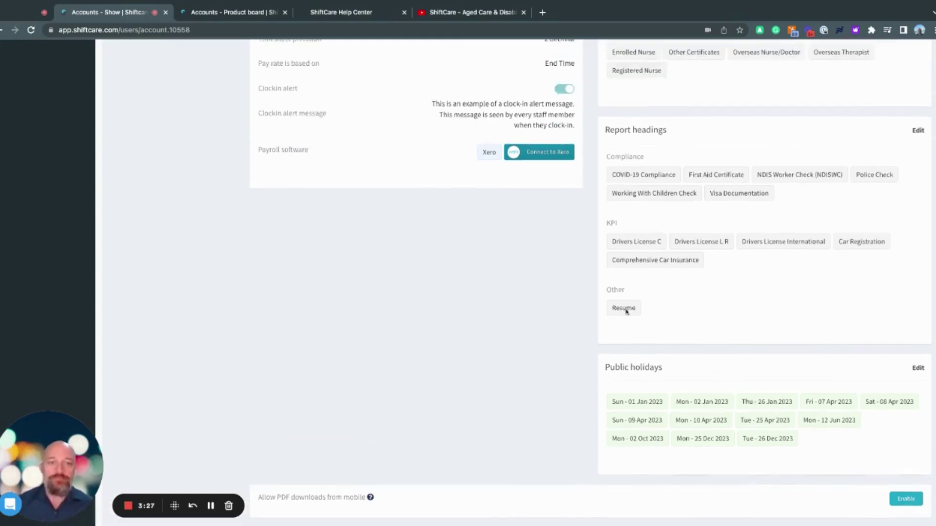
pyautogui.scroll(2, 513, 301)
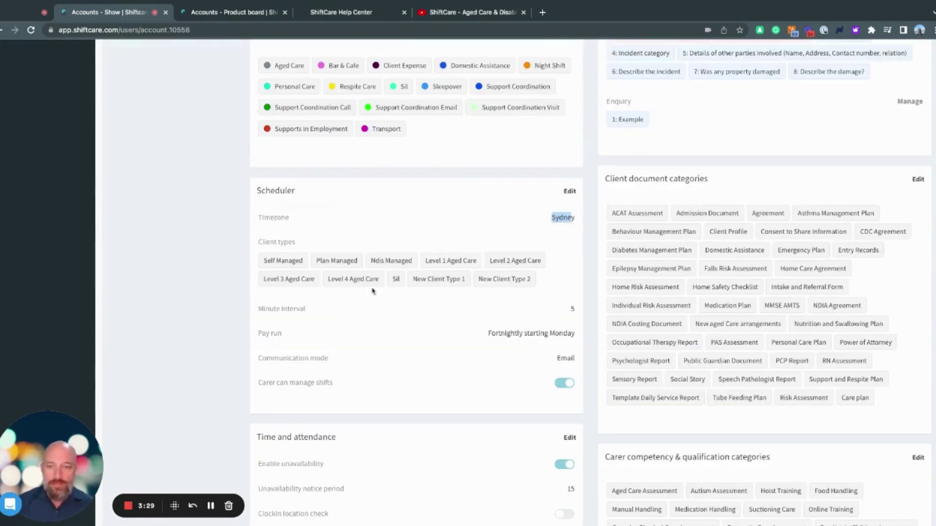
pyautogui.moveTo(258, 250); pyautogui.dragTo(303, 250)
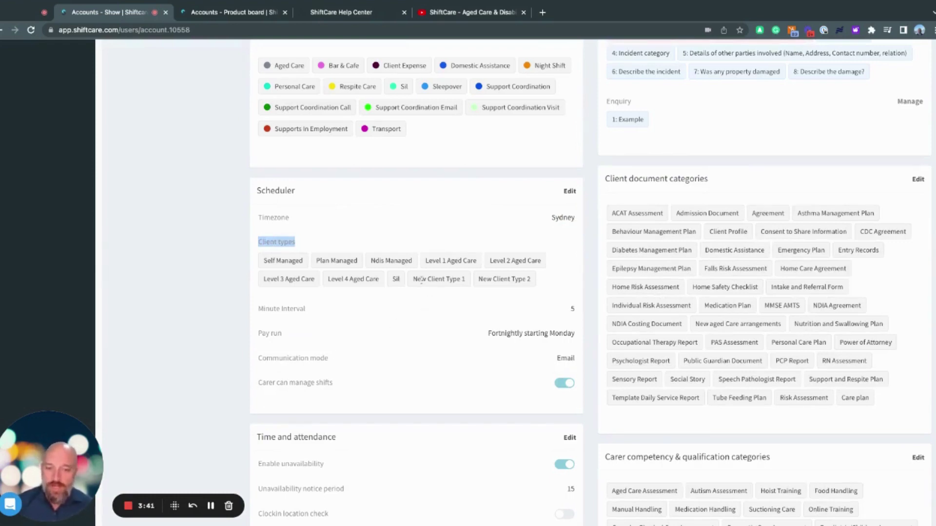
pyautogui.moveTo(417, 281); pyautogui.dragTo(472, 285)
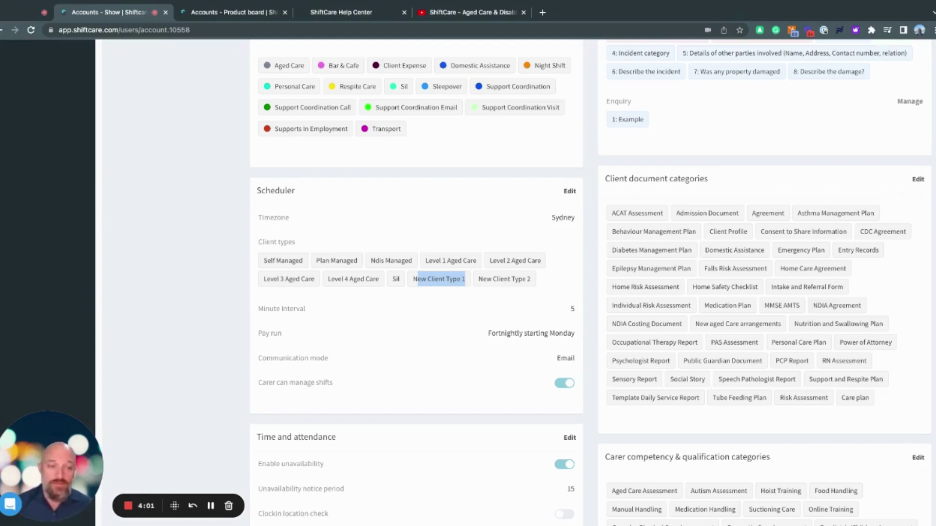
# - Edit the scheduler to a 15-minute interval, toggling pay run Weekly then back to Fortnightly
pyautogui.click(569, 191)
pyautogui.click(522, 362)
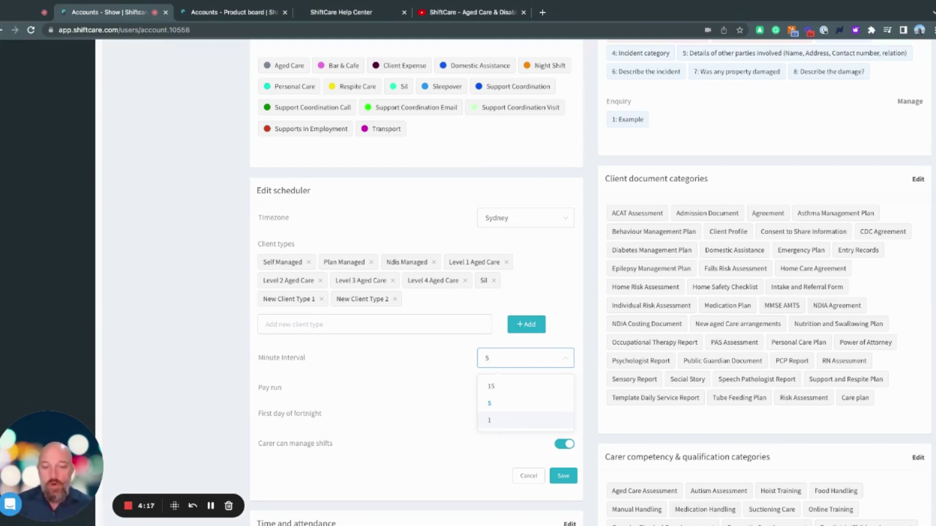
pyautogui.click(526, 392)
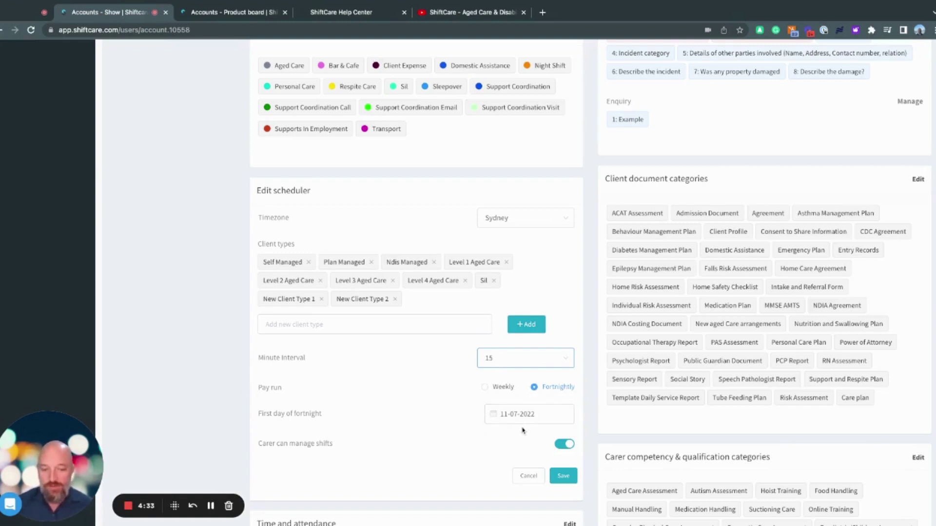
pyautogui.click(485, 389)
pyautogui.click(535, 389)
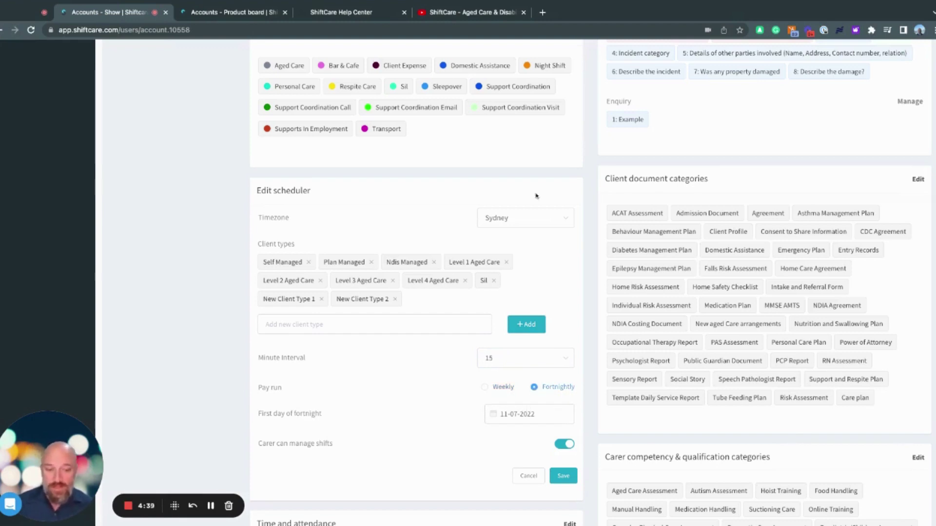
# - Pick 13 July 2022 as fortnight start, highlight 'Carer can manage shifts', then cancel the scheduler edit
pyautogui.click(507, 420)
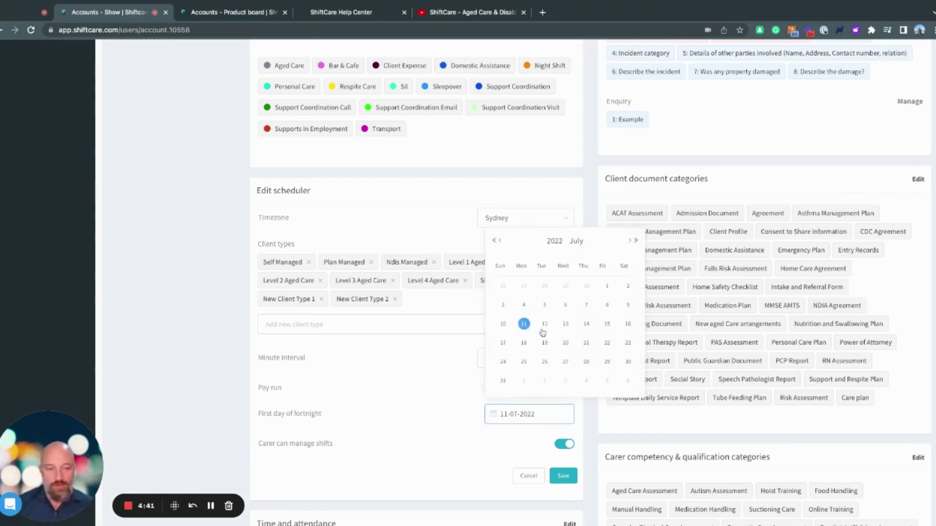
pyautogui.click(566, 325)
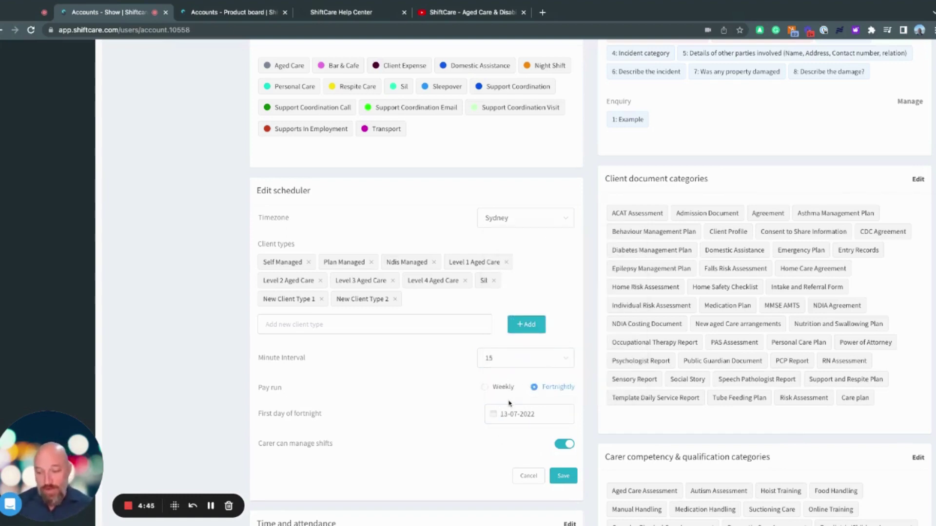
pyautogui.scroll(-1, 456, 415)
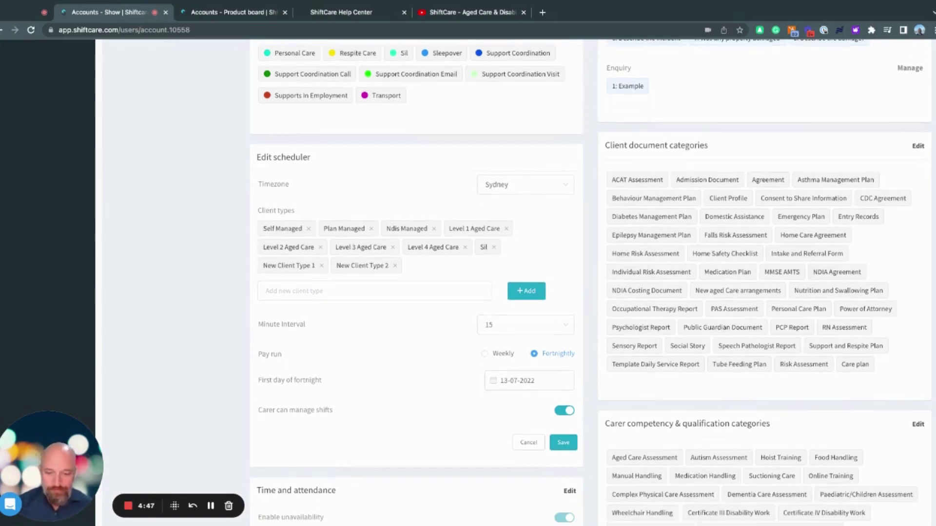
pyautogui.moveTo(258, 413); pyautogui.dragTo(338, 413)
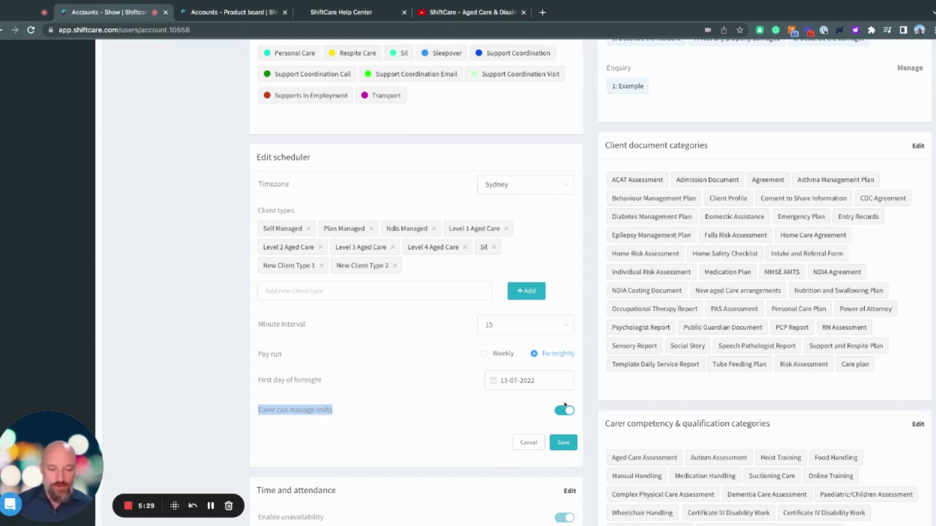
pyautogui.click(533, 444)
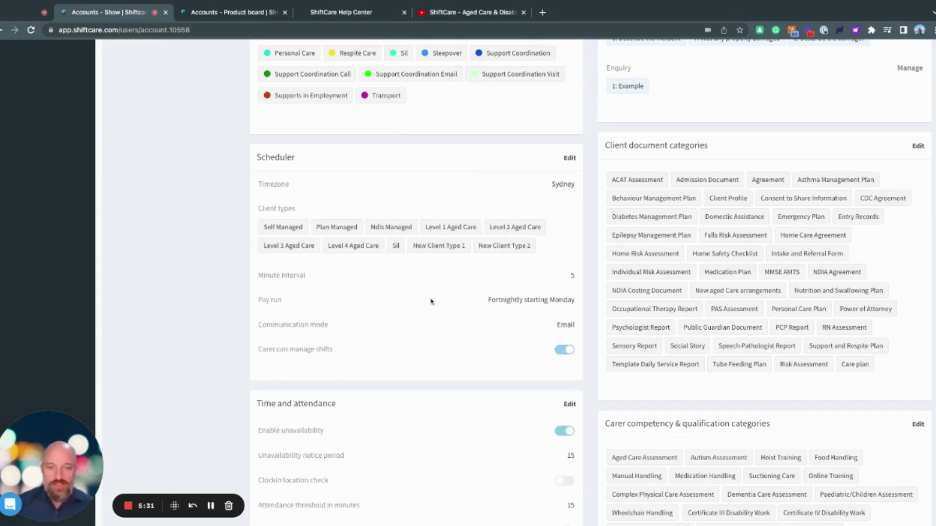
# - Scroll to the Time and attendance card and highlight the Unavailability notice period setting
pyautogui.scroll(-1, 438, 297)
pyautogui.scroll(-4, 439, 294)
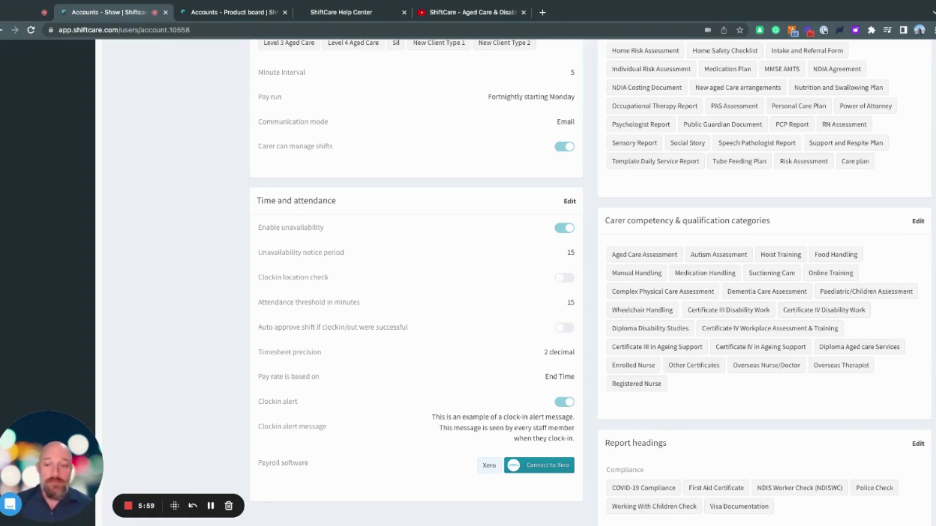
pyautogui.moveTo(258, 253)
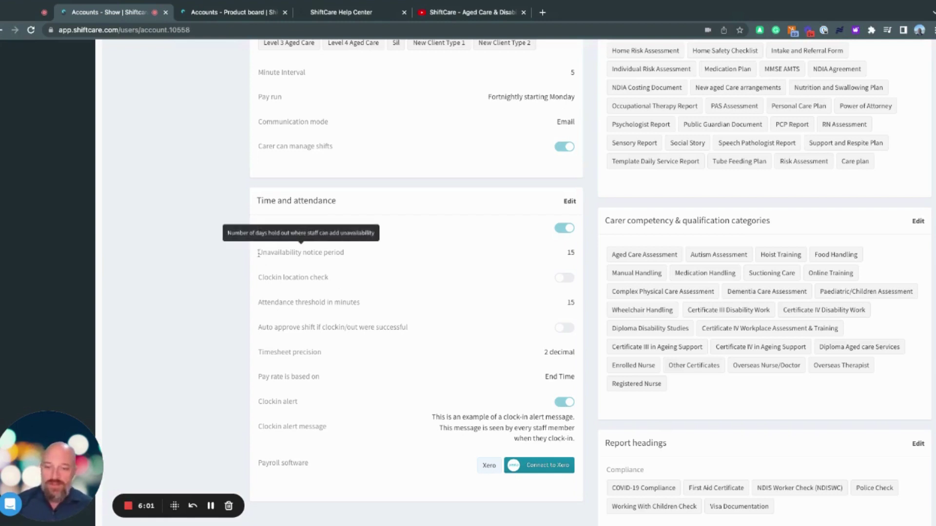
pyautogui.moveTo(259, 253); pyautogui.dragTo(346, 253)
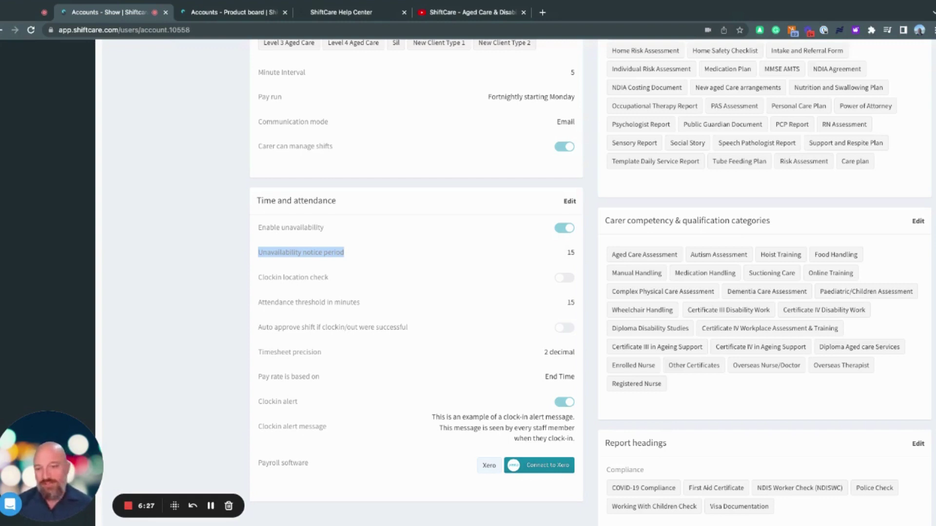
# - Edit Time and attendance and change the unavailability notice period from 15 to 18
pyautogui.click(569, 201)
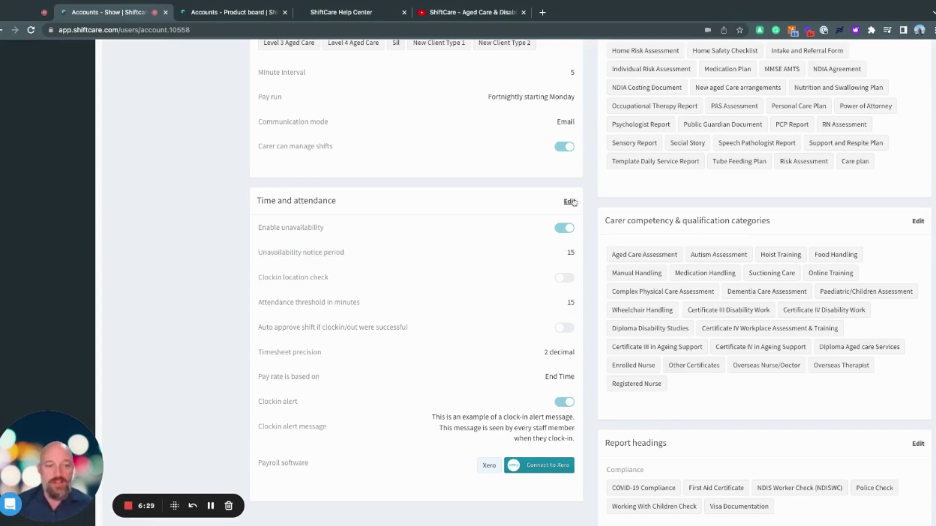
pyautogui.click(548, 251)
pyautogui.click(564, 249)
pyautogui.click(563, 249)
pyautogui.click(563, 249)
pyautogui.click(563, 248)
pyautogui.click(563, 248)
pyautogui.click(563, 249)
pyautogui.click(563, 257)
pyautogui.click(563, 257)
pyautogui.click(563, 257)
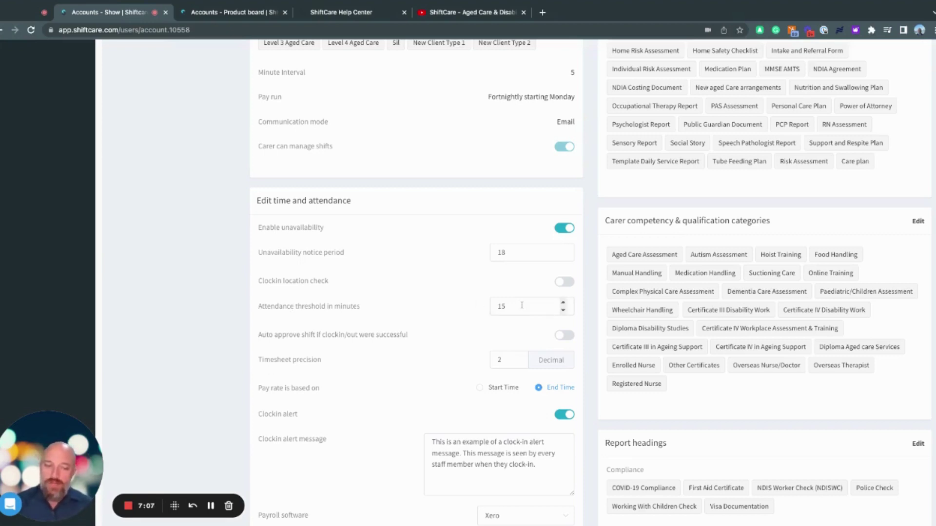
# - Replace the 15-minute attendance threshold with 20
pyautogui.click(521, 305)
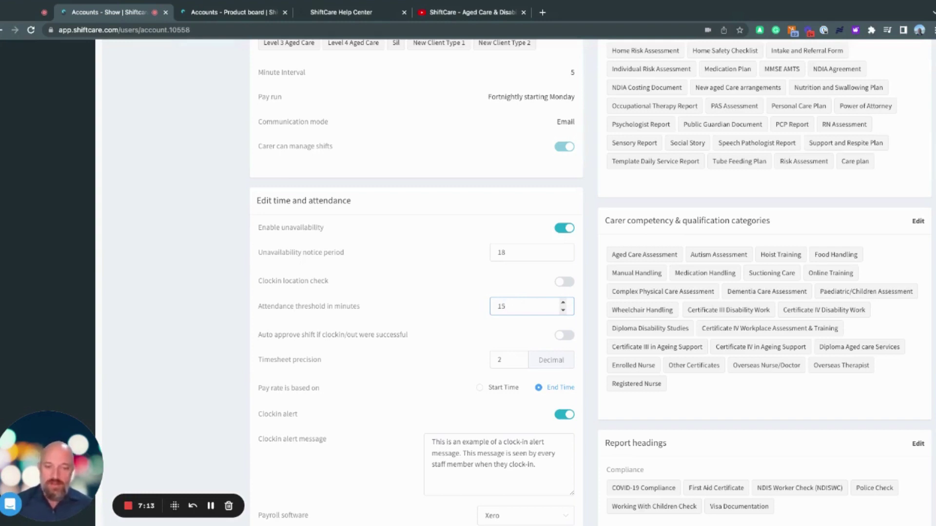
pyautogui.press('BackSpace')
pyautogui.press('BackSpace')
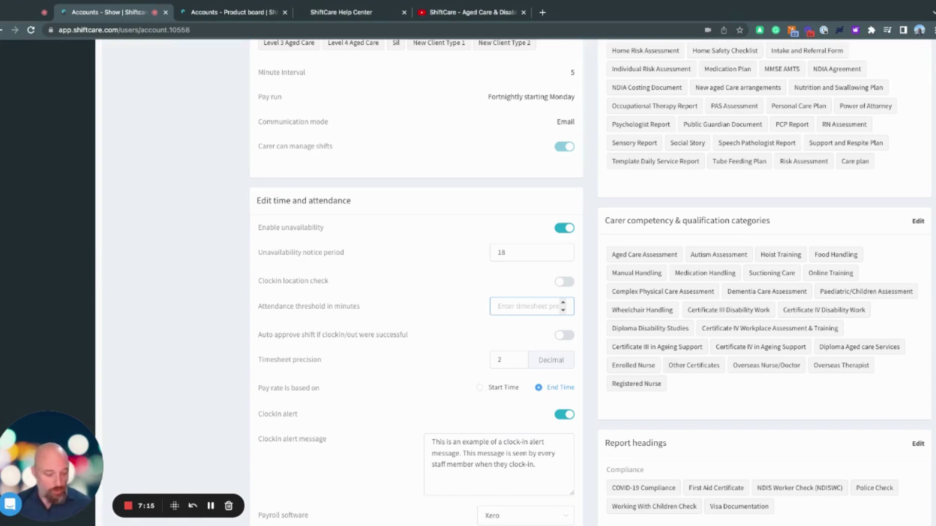
pyautogui.write('20')
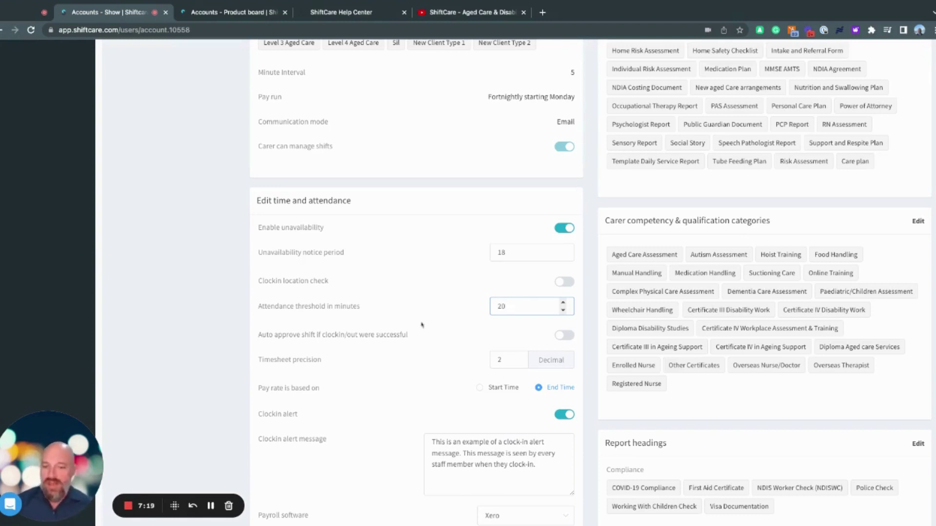
pyautogui.moveTo(258, 338); pyautogui.dragTo(420, 341)
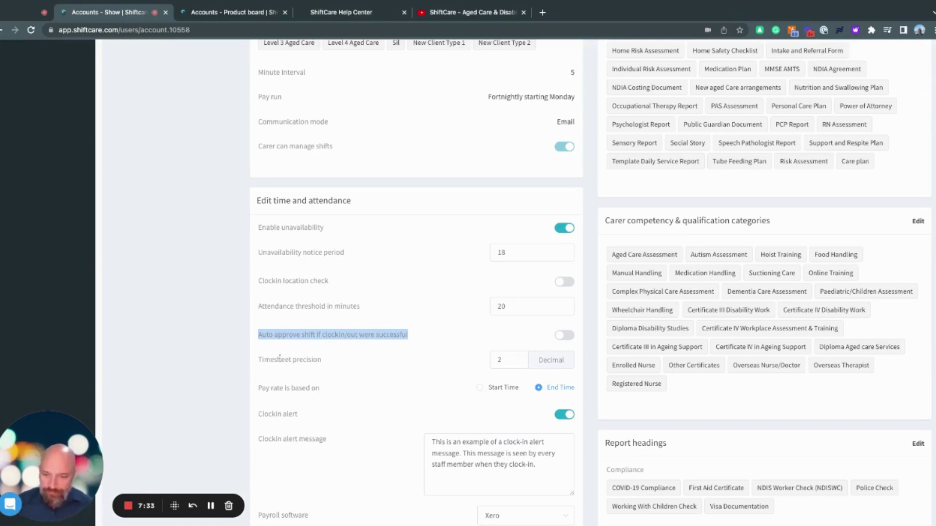
pyautogui.click(518, 366)
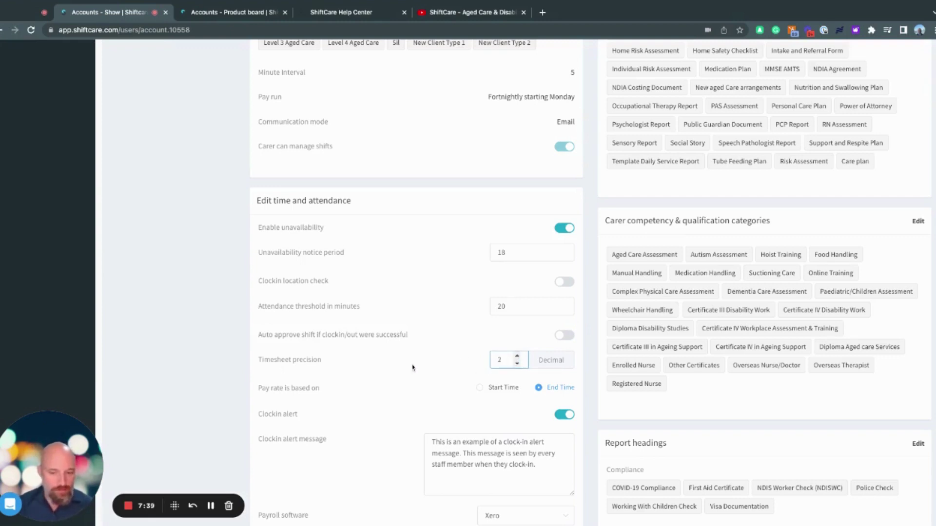
pyautogui.scroll(-1, 412, 369)
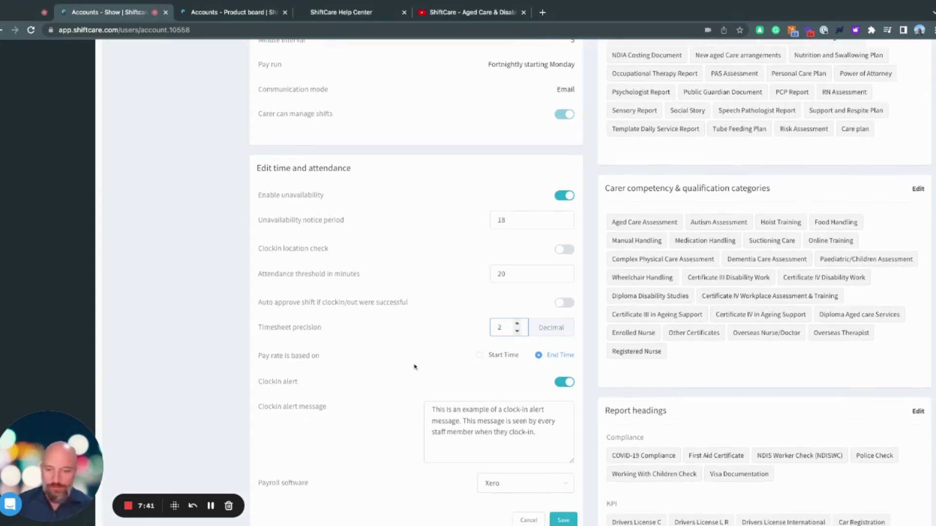
pyautogui.click(259, 355)
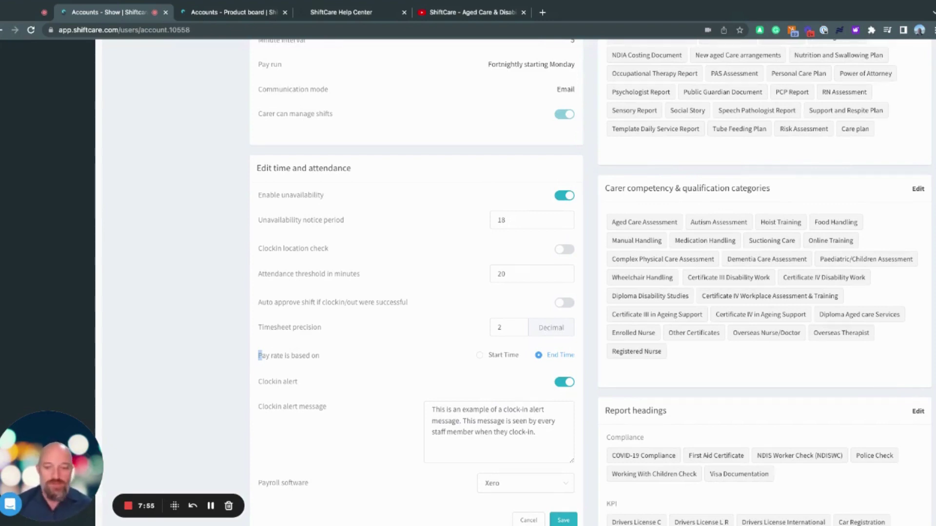
pyautogui.scroll(-1, 385, 351)
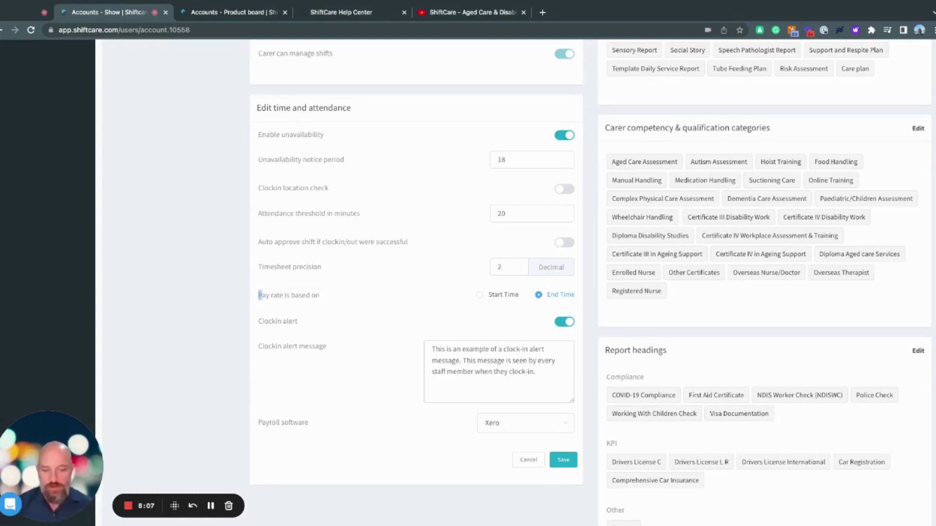
pyautogui.scroll(-1, 268, 391)
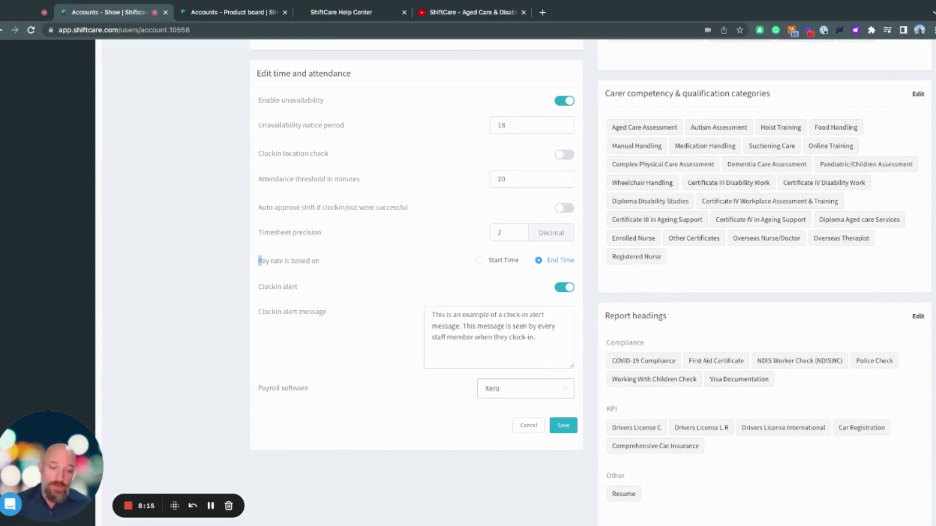
# - Select KeyPay instead of Xero as the payroll software
pyautogui.click(543, 390)
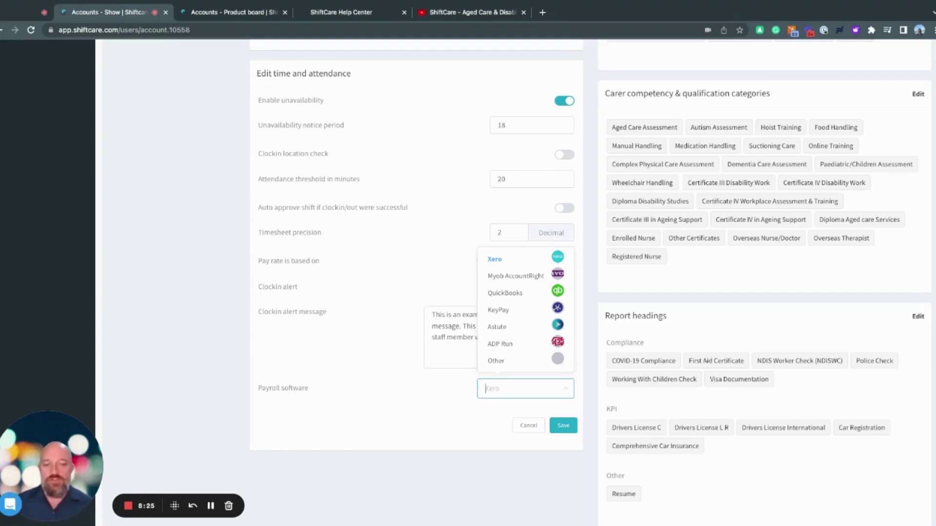
pyautogui.click(525, 309)
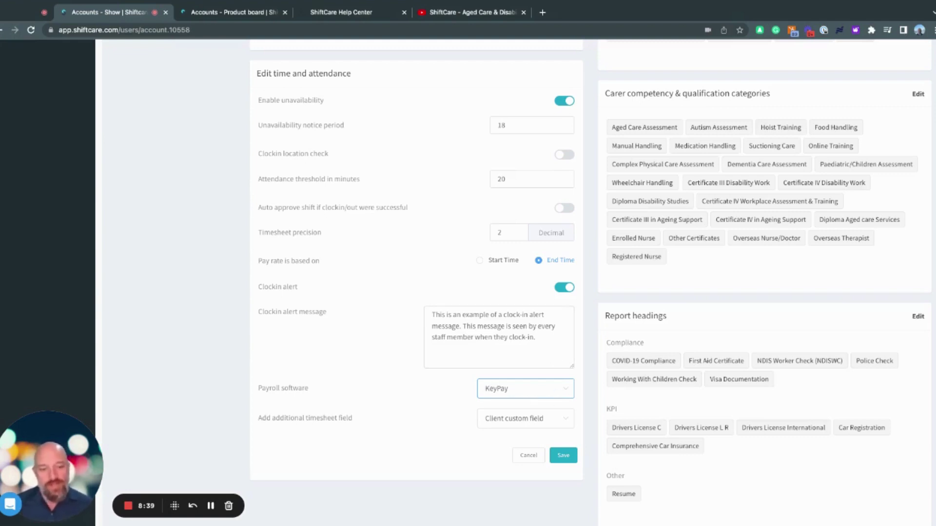
# - Cancel the time and attendance edits and scroll back toward the top
pyautogui.click(536, 455)
pyautogui.scroll(15, 638, 384)
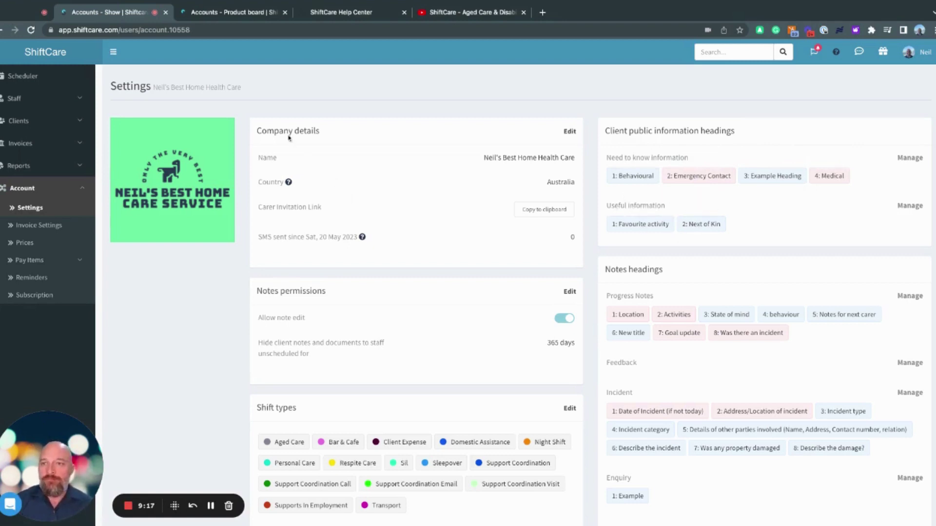
pyautogui.click(10, 122)
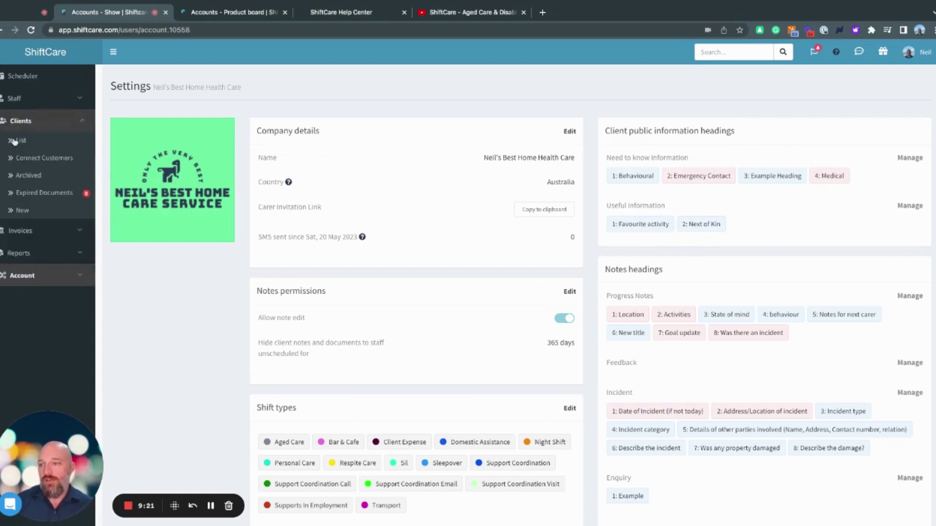
pyautogui.click(17, 142)
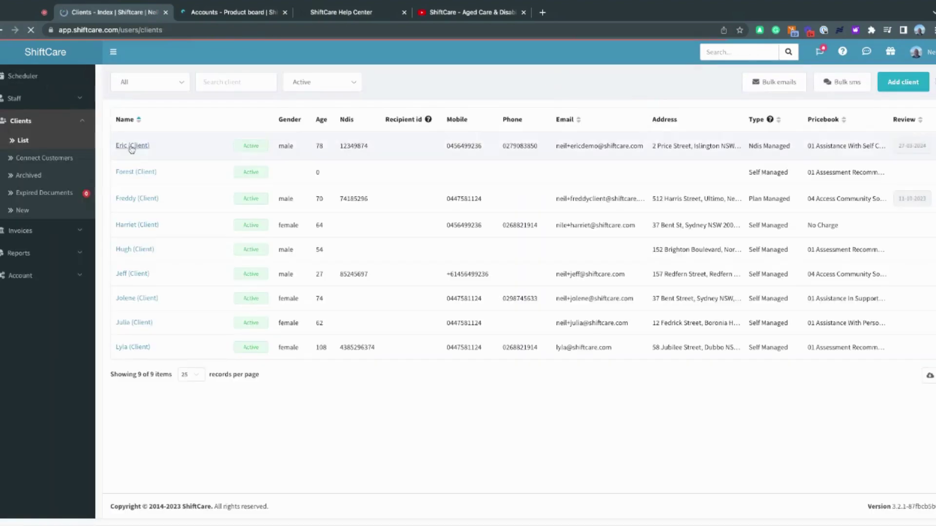
pyautogui.click(132, 145)
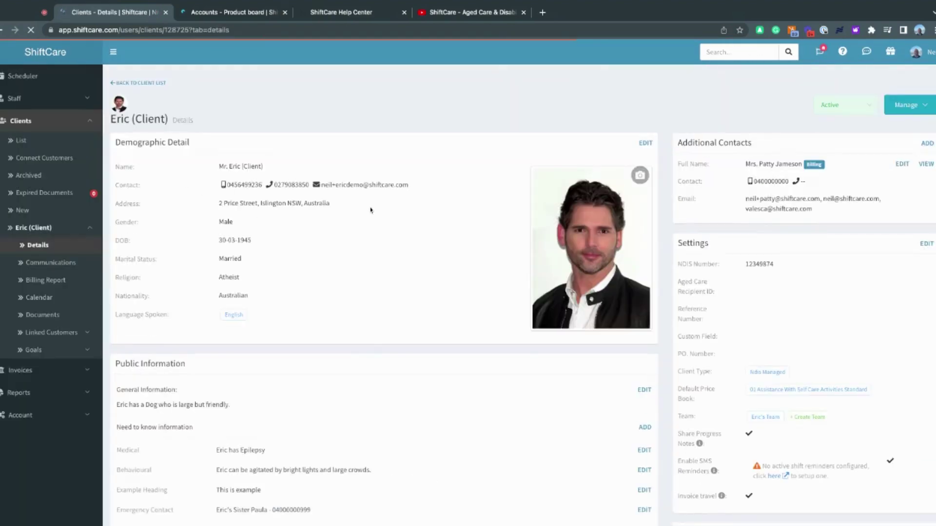
pyautogui.scroll(-2, 371, 209)
pyautogui.scroll(-2, 369, 199)
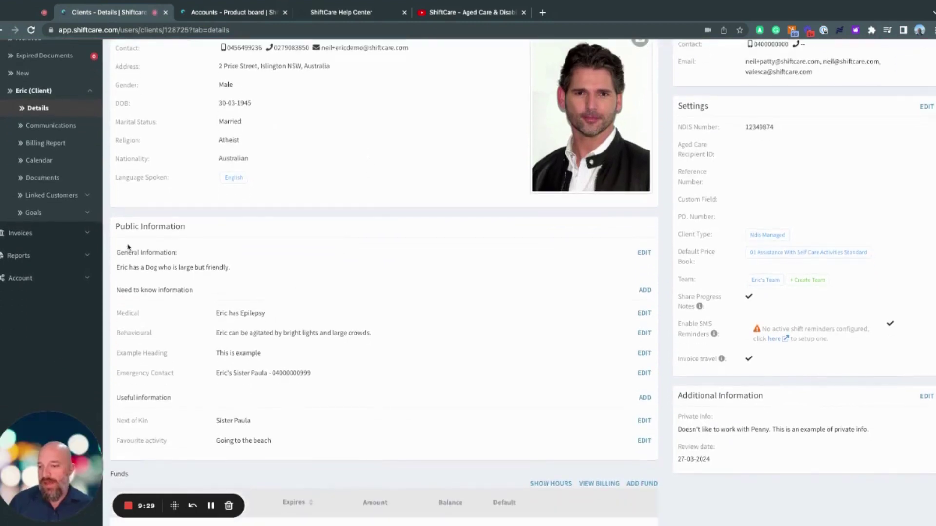
pyautogui.moveTo(115, 225); pyautogui.dragTo(273, 444)
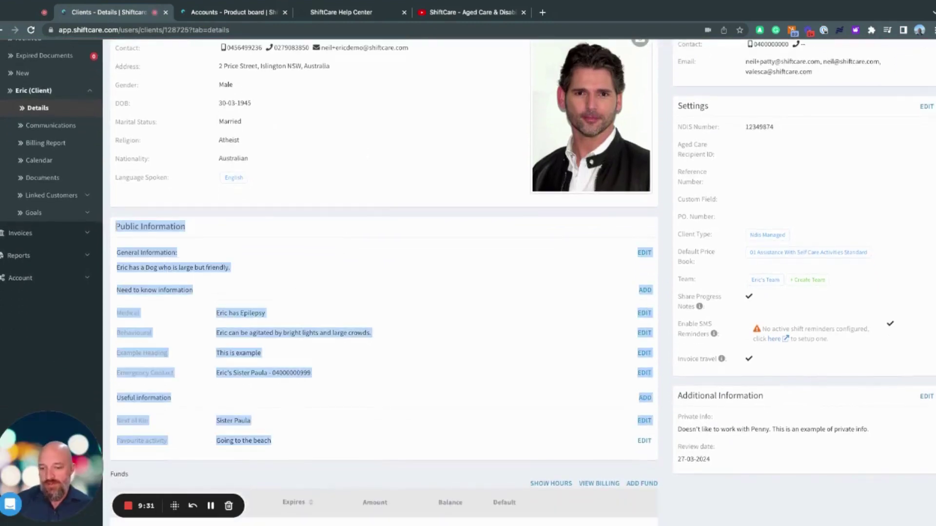
pyautogui.click(320, 396)
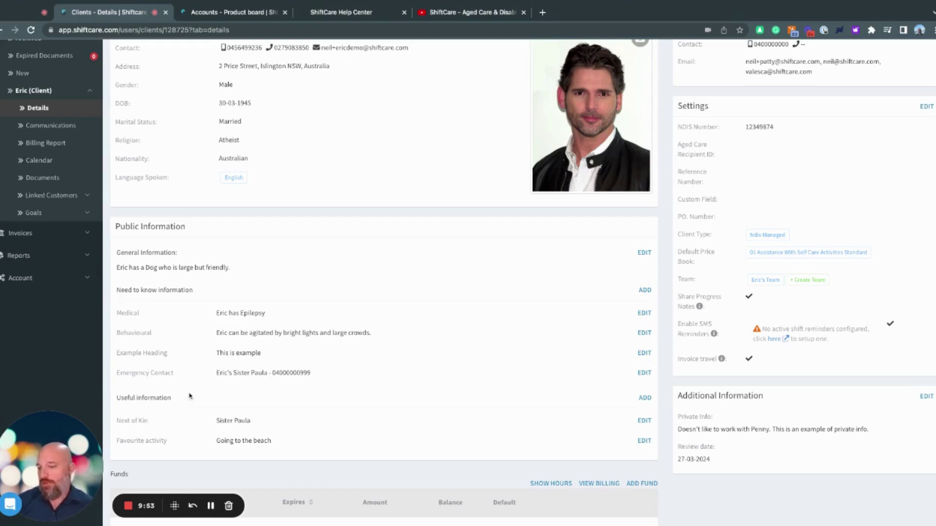
# - Open Account > Settings, start then cancel a new need-to-know heading, and close the headings editor
pyautogui.click(63, 280)
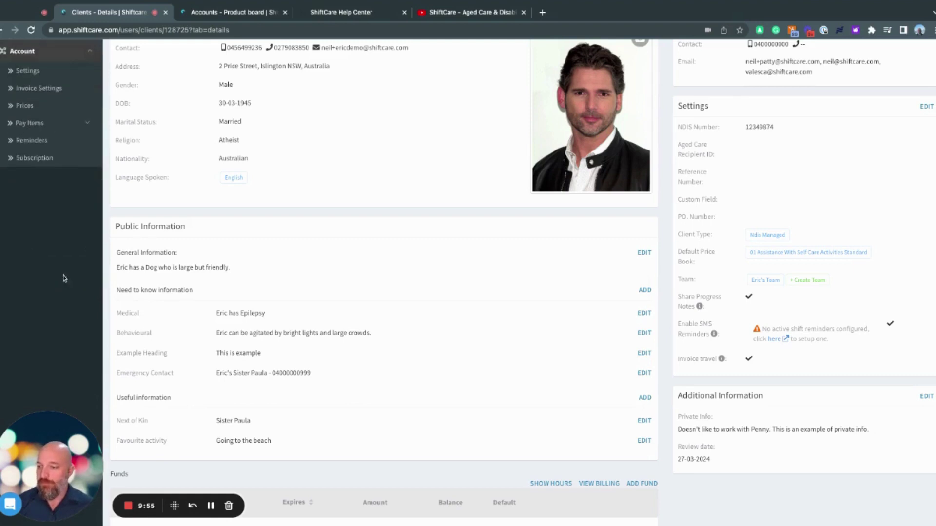
pyautogui.click(43, 77)
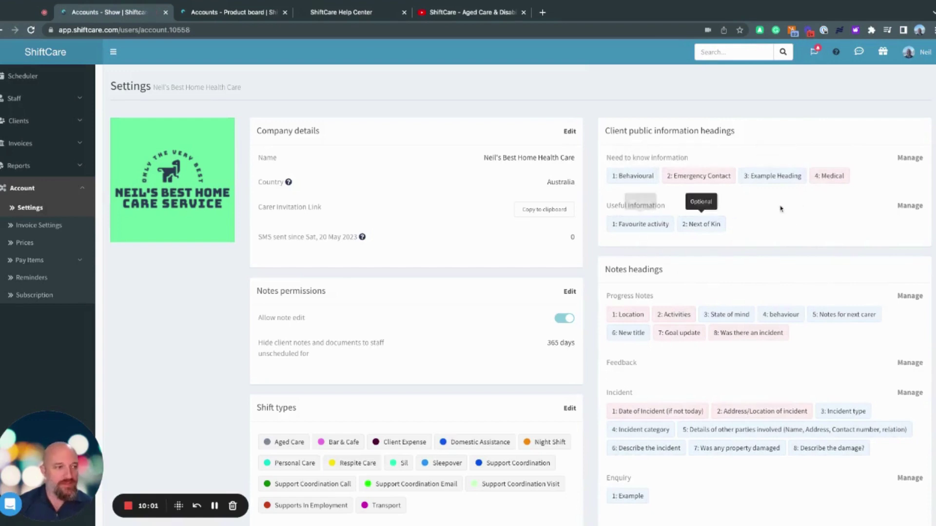
pyautogui.click(910, 158)
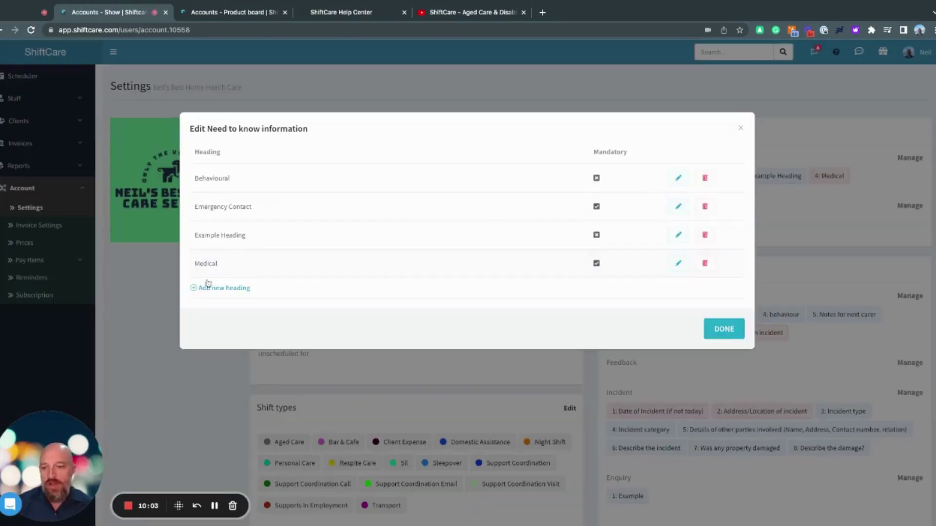
pyautogui.click(210, 288)
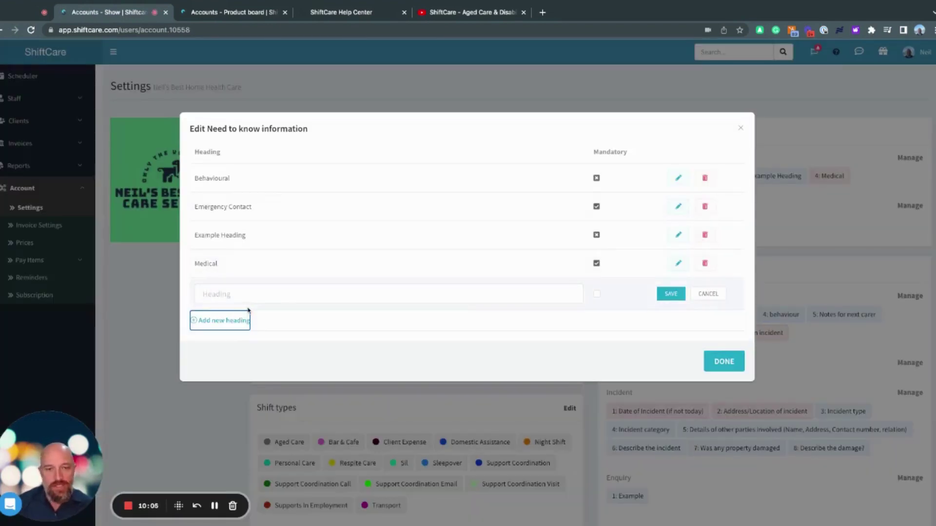
pyautogui.click(714, 298)
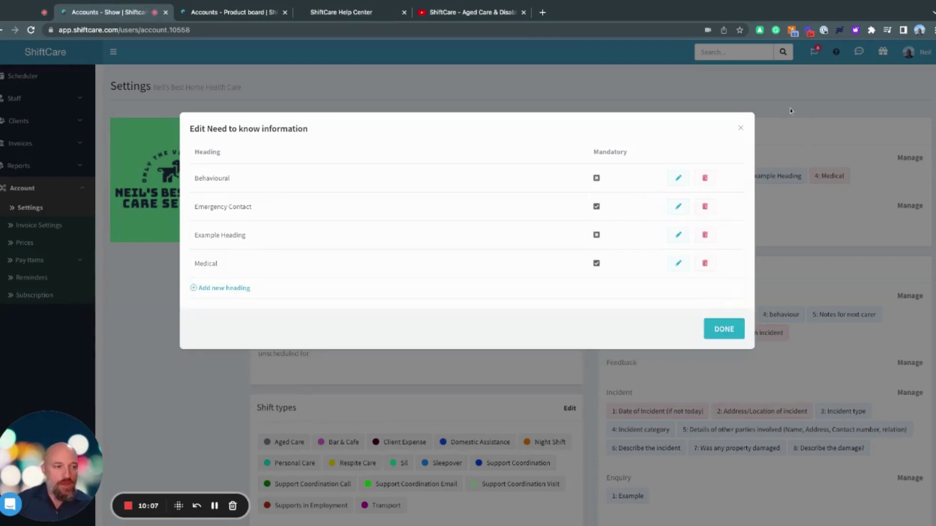
pyautogui.click(740, 128)
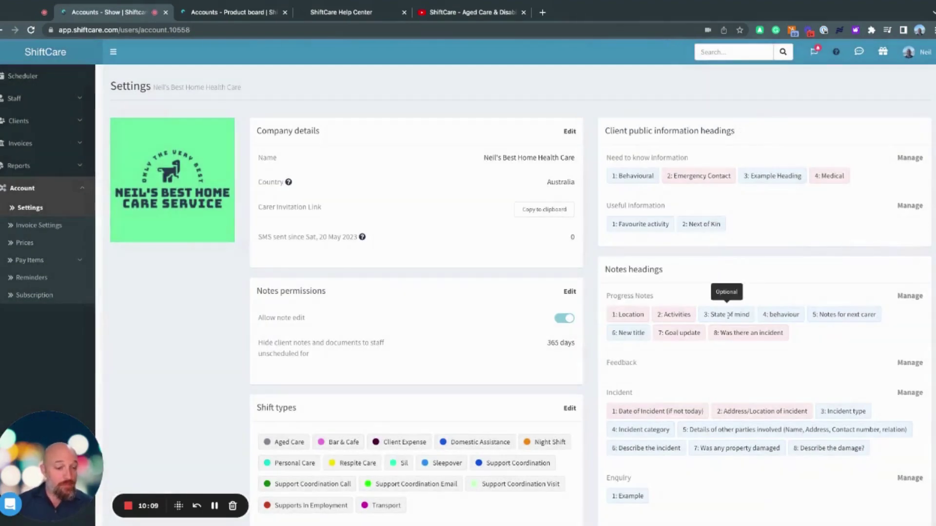
pyautogui.scroll(-2, 683, 292)
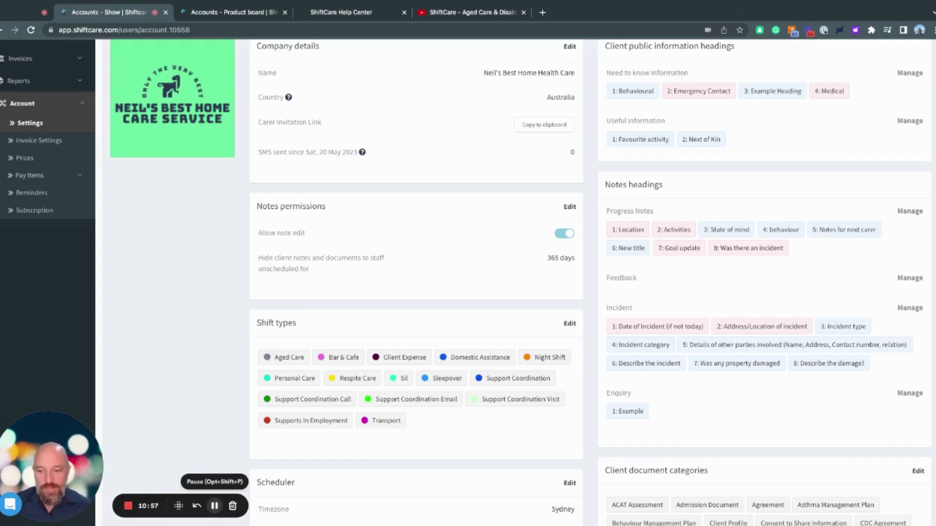
pyautogui.scroll(-3, 683, 316)
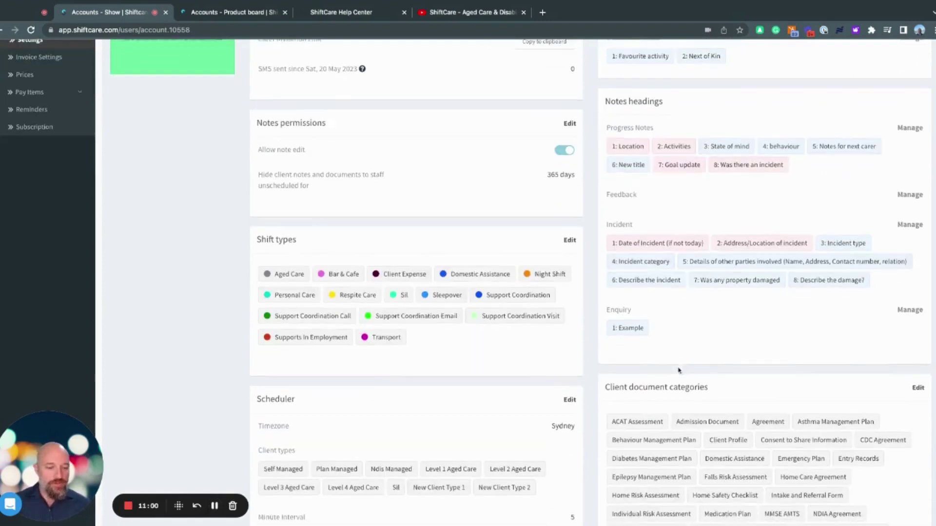
pyautogui.scroll(-6, 681, 383)
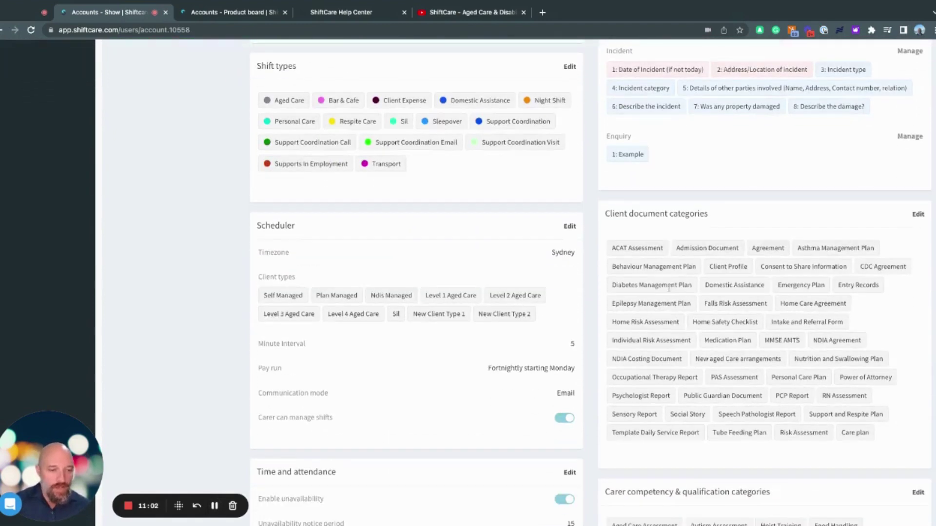
pyautogui.scroll(-7, 669, 288)
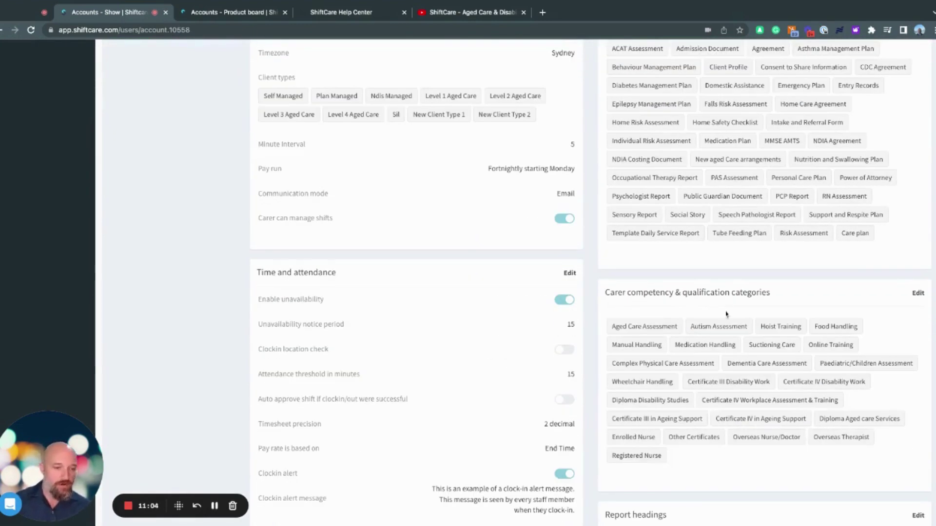
pyautogui.scroll(-3, 746, 312)
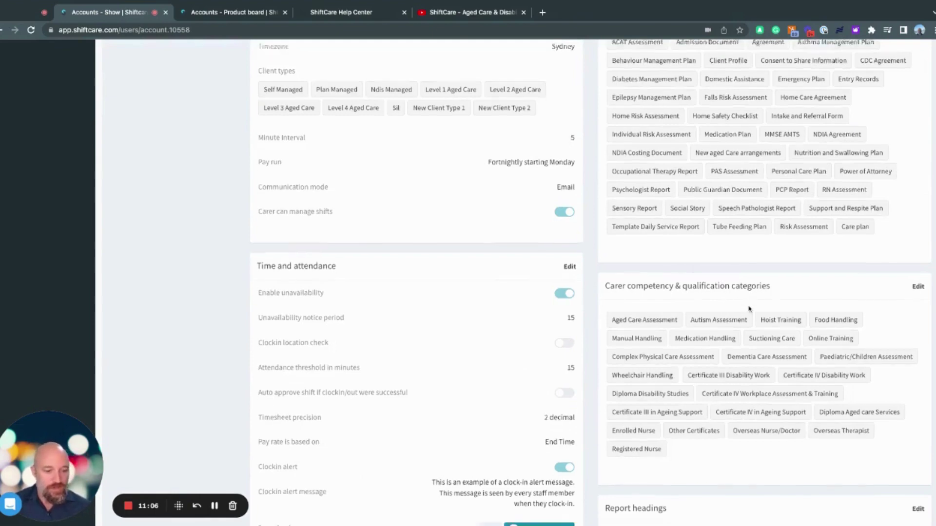
pyautogui.scroll(-7, 735, 389)
pyautogui.scroll(-4, 658, 321)
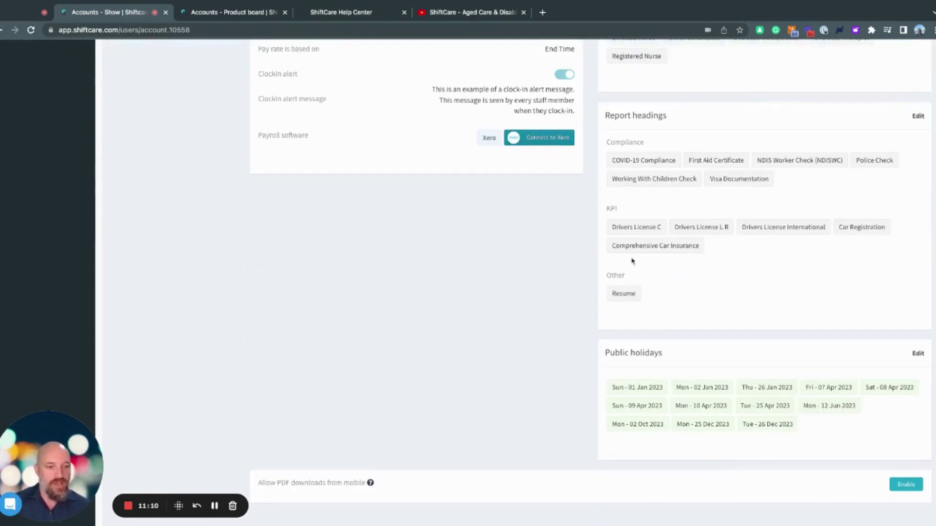
pyautogui.scroll(6, 761, 317)
pyautogui.scroll(10, 755, 316)
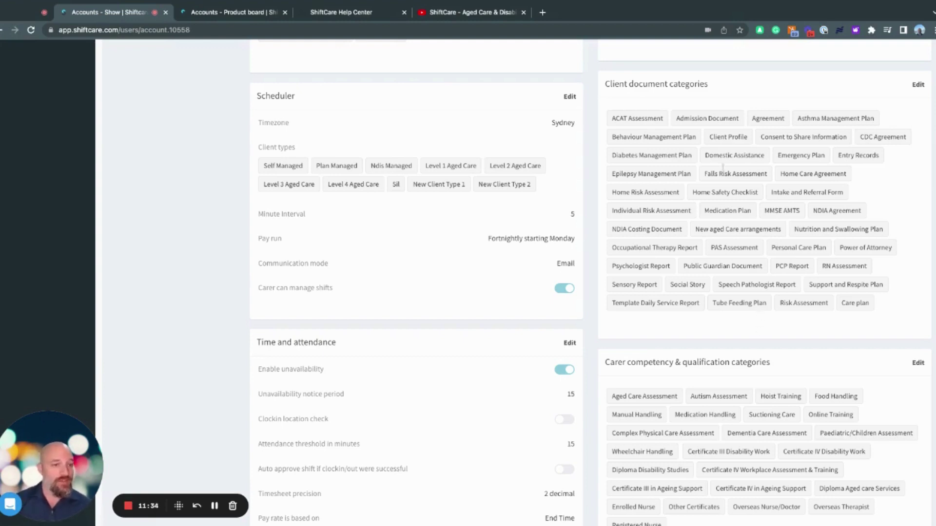
# - Remove Support and Respite Plan and Sensory Report, add 'New document', then cancel the category edit
pyautogui.click(919, 86)
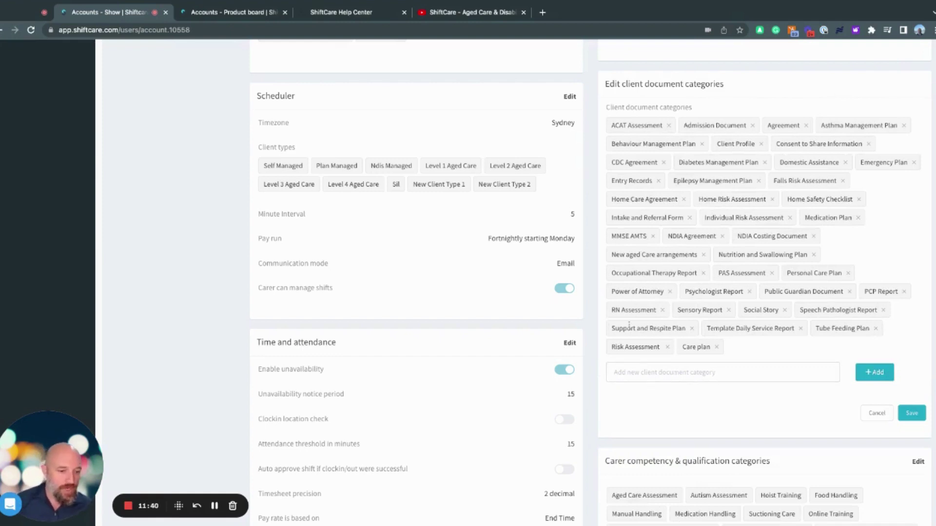
pyautogui.click(692, 329)
pyautogui.click(728, 311)
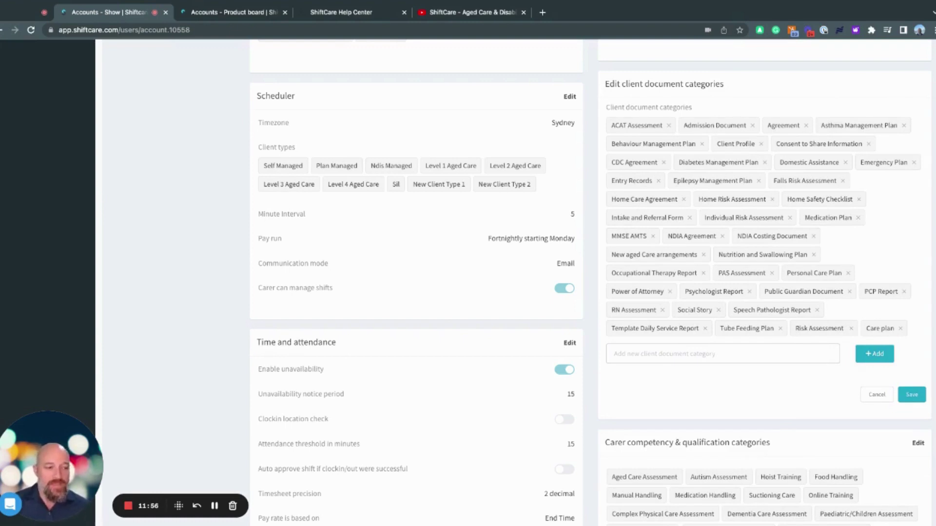
pyautogui.click(615, 354)
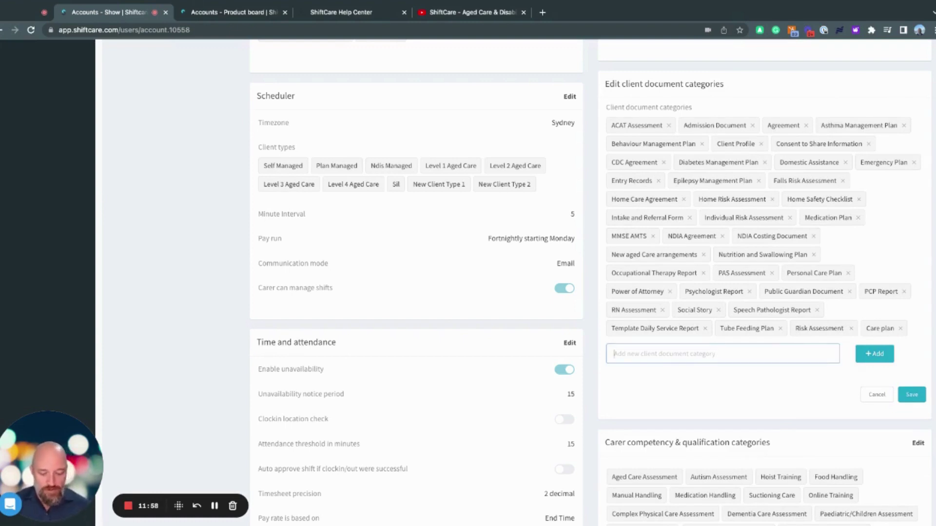
pyautogui.write('New document')
pyautogui.press('Return')
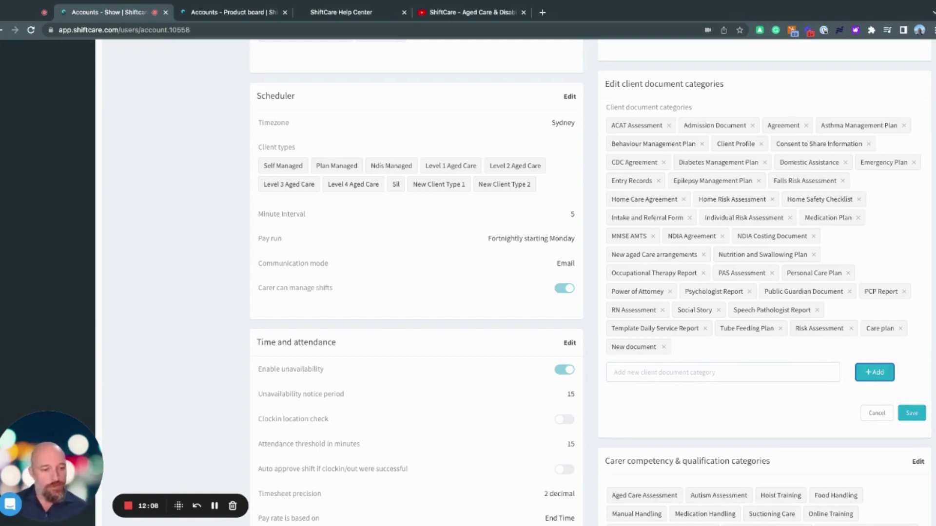
pyautogui.scroll(-4, 758, 344)
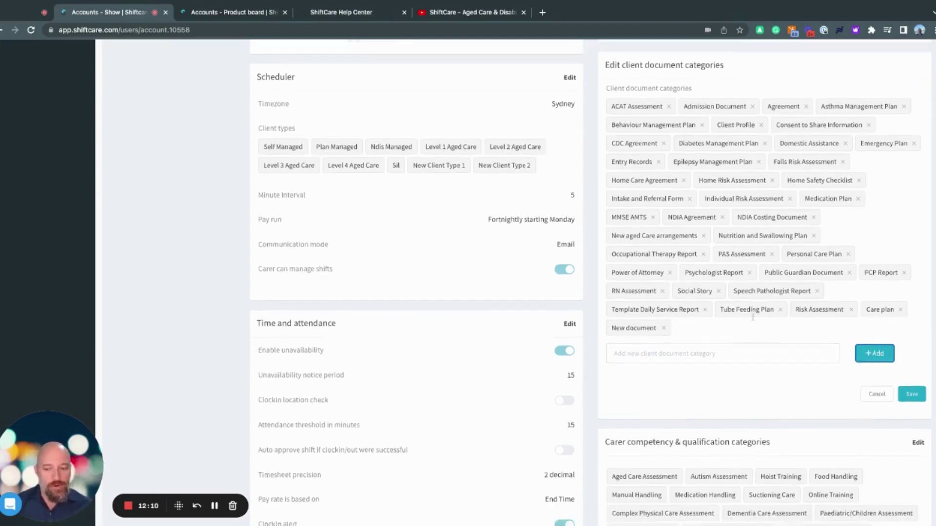
pyautogui.scroll(-1, 755, 369)
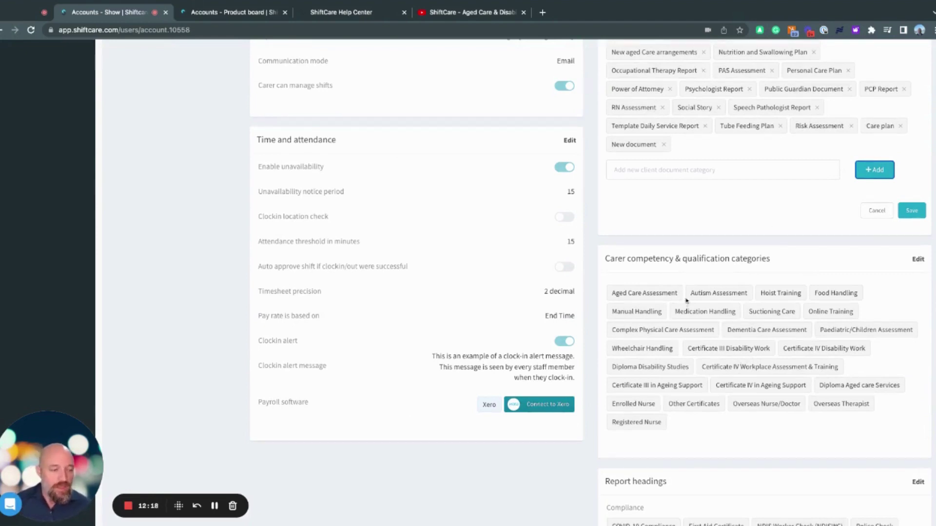
pyautogui.click(876, 211)
pyautogui.scroll(-3, 763, 247)
pyautogui.scroll(-4, 763, 246)
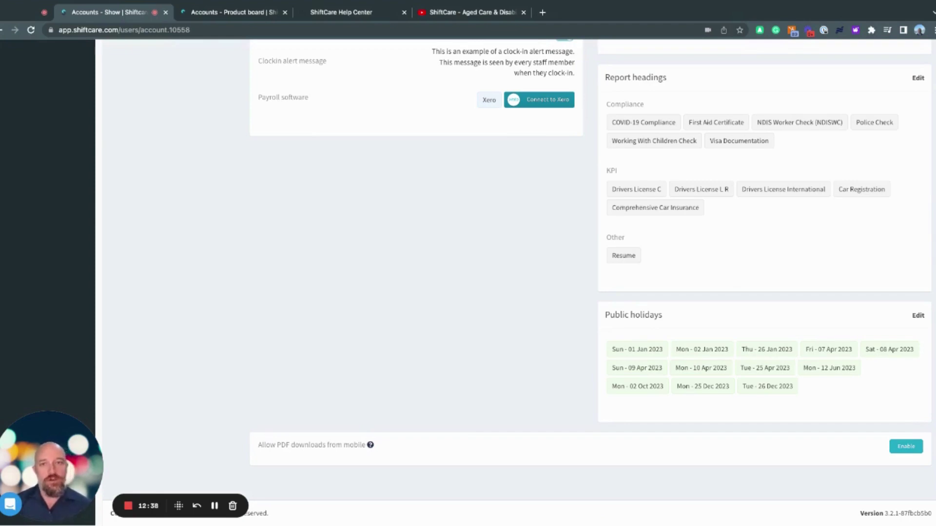
pyautogui.scroll(20, 816, 276)
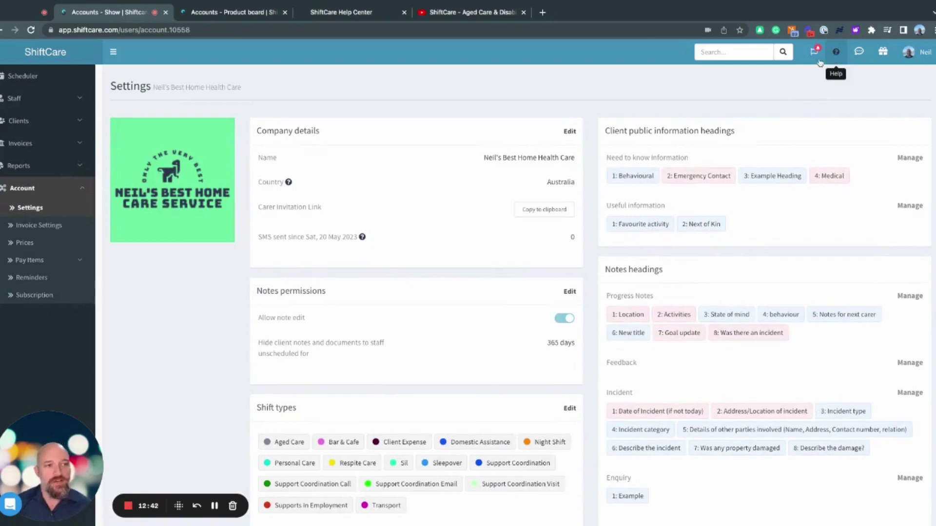
pyautogui.click(371, 12)
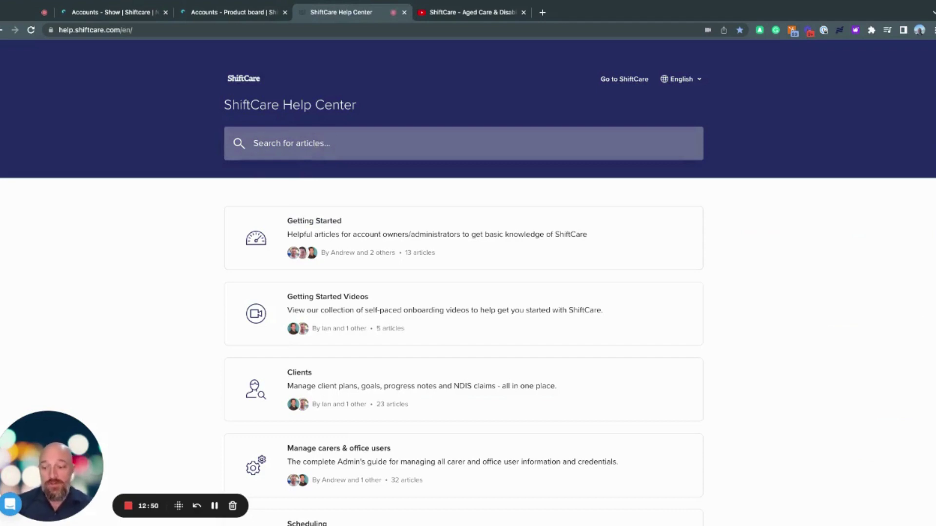
pyautogui.click(113, 16)
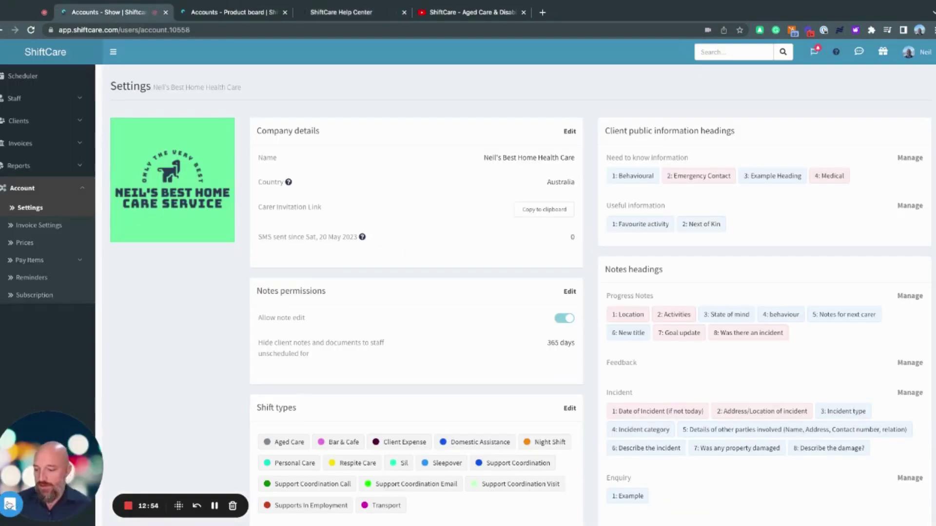